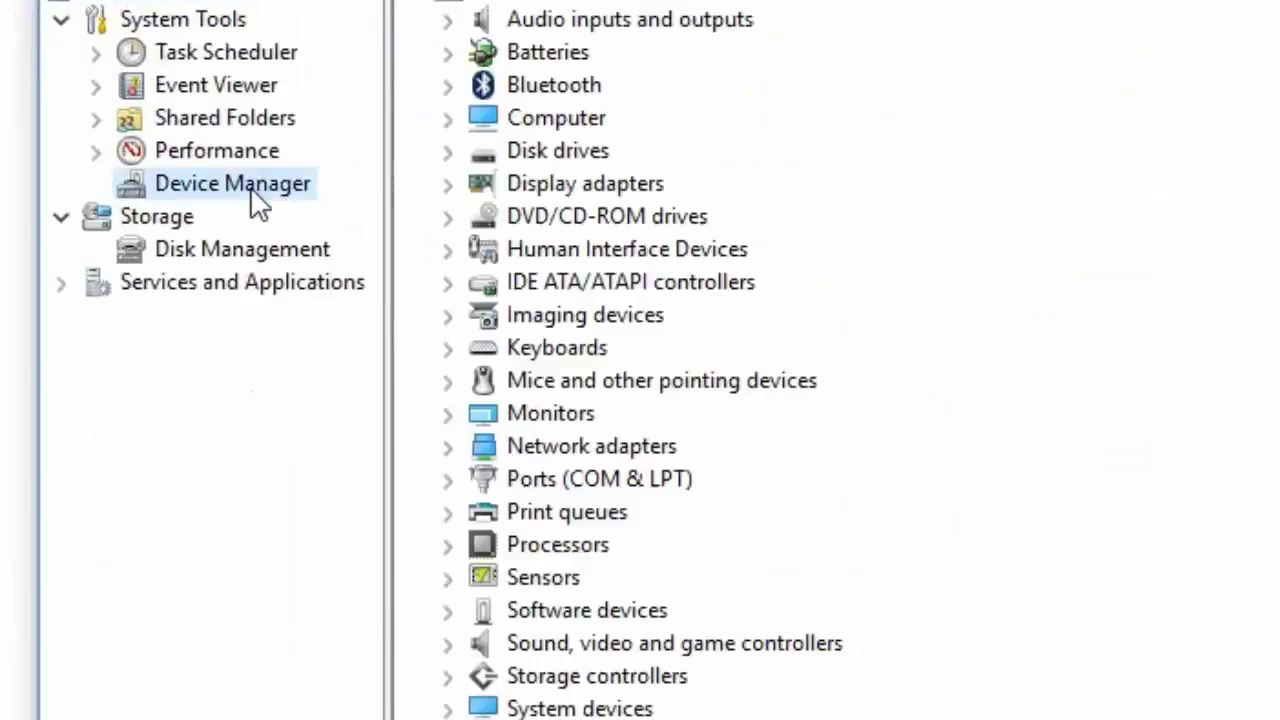
# Expand Ports (COM & LPT) in Device Manager, and set up a PuTTY serial session on COM3 with speed 115200
pyautogui.doubleClick(560, 479)
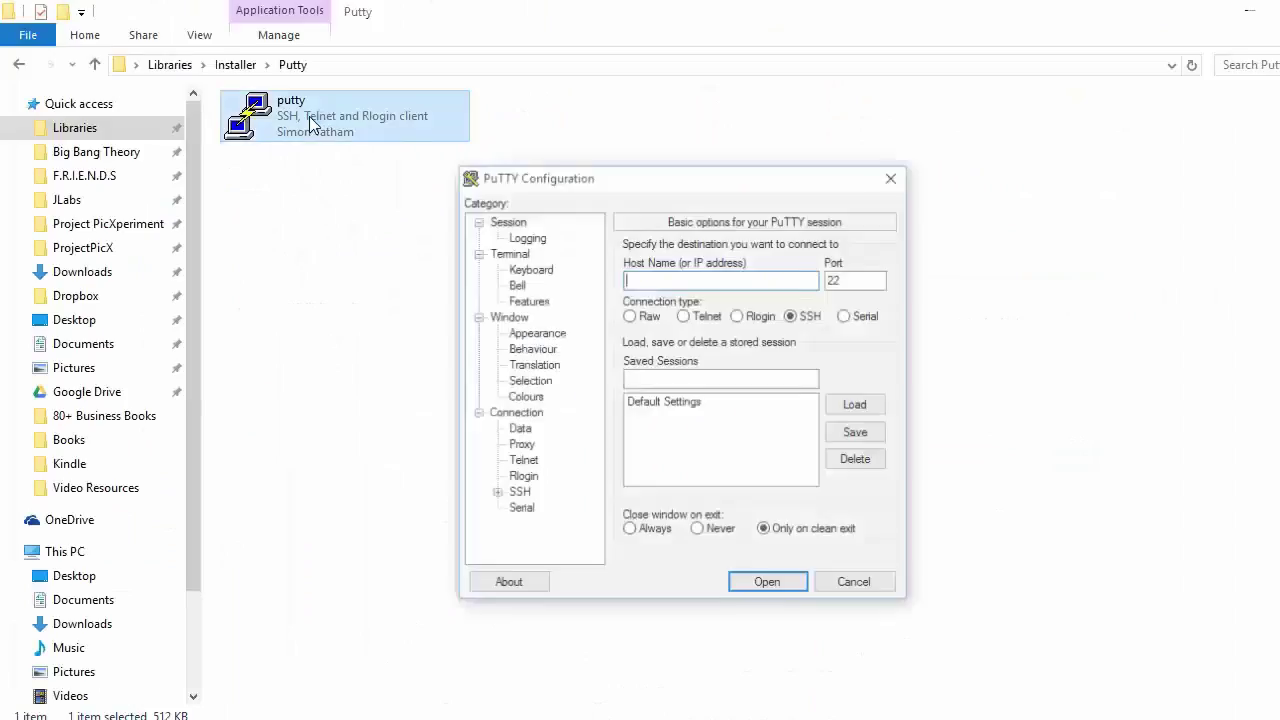
pyautogui.click(865, 316)
pyautogui.click(789, 288)
pyautogui.press('BackSpace')
pyautogui.write('3')
pyautogui.press('Tab')
pyautogui.write('115200')
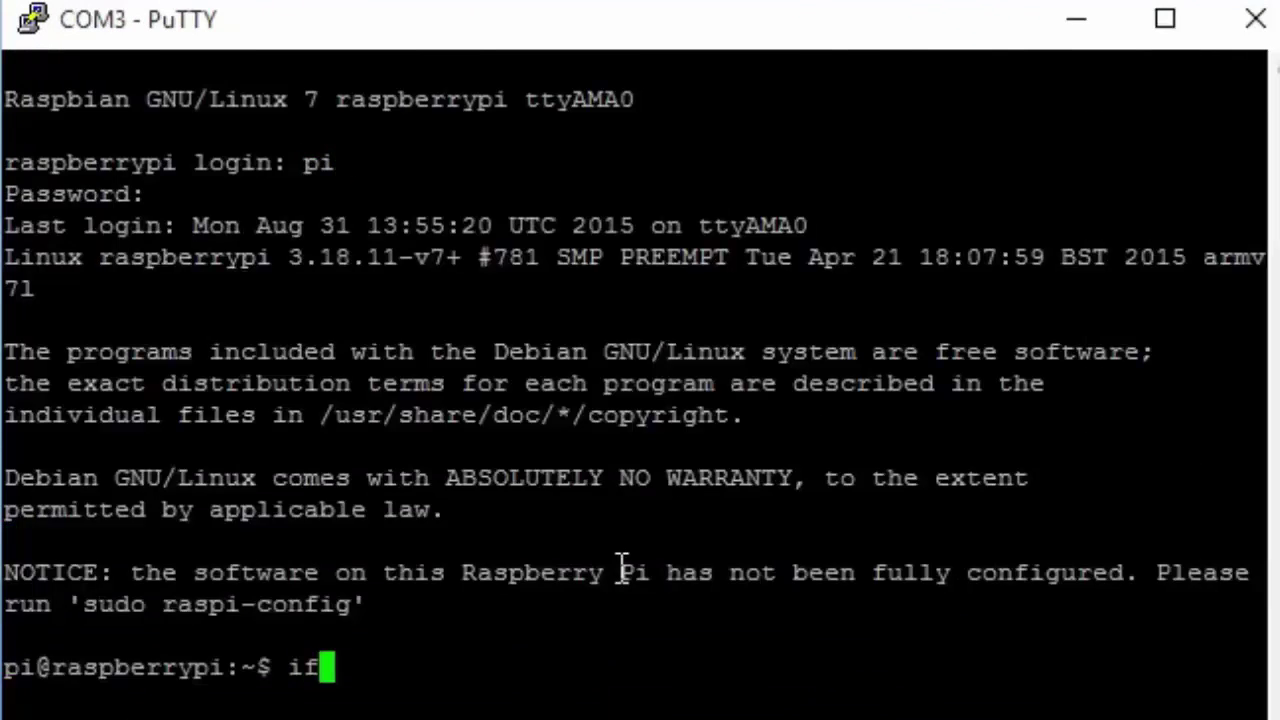
# Run ifconfig on the Raspberry Pi to list its network interfaces
pyautogui.press('Return')
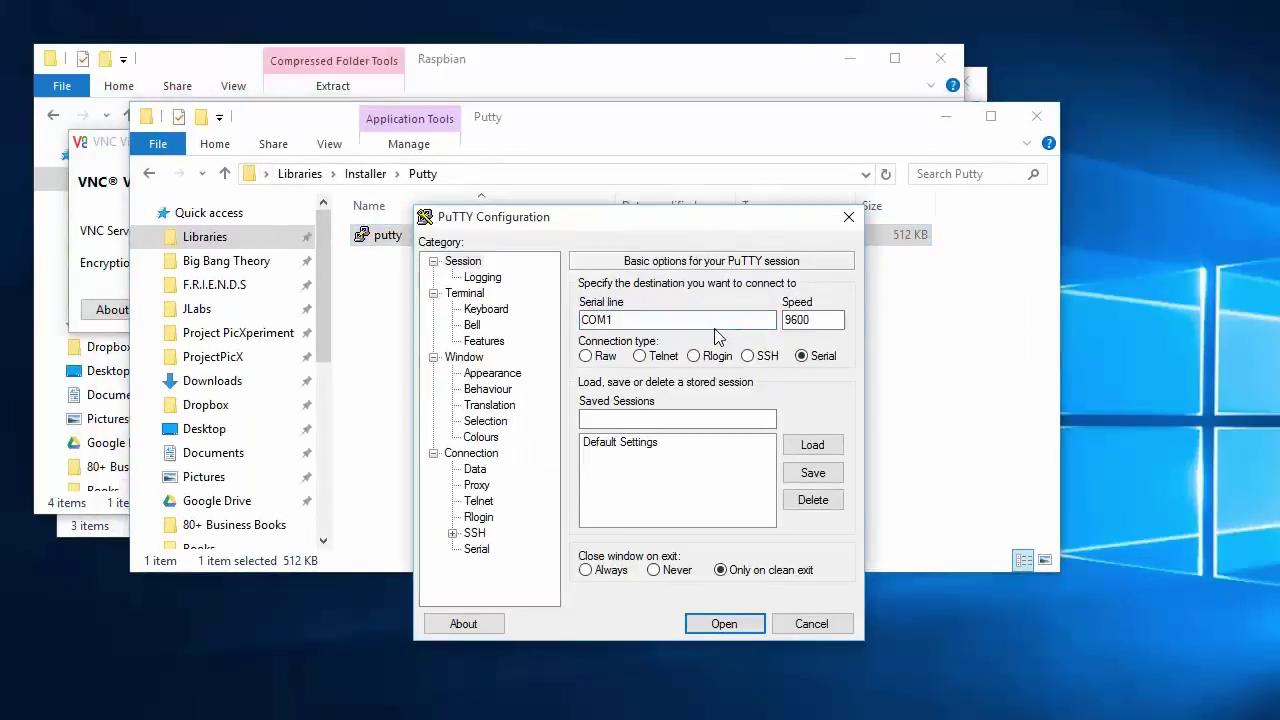
# Open a PuTTY serial session on COM3 at speed 115200 and move its terminal window clear of the folder's file list
pyautogui.write('3')
pyautogui.doubleClick(820, 317)
pyautogui.write('115200')
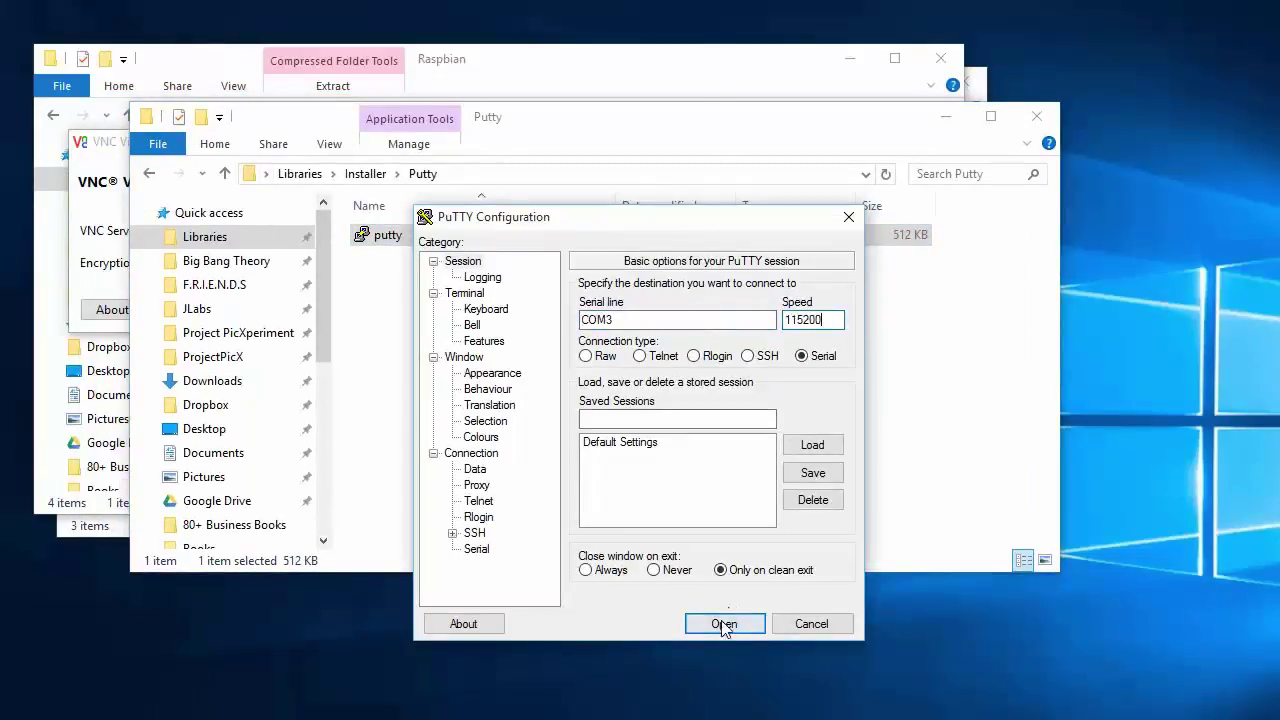
pyautogui.click(724, 623)
pyautogui.moveTo(455, 25); pyautogui.dragTo(852, 265)
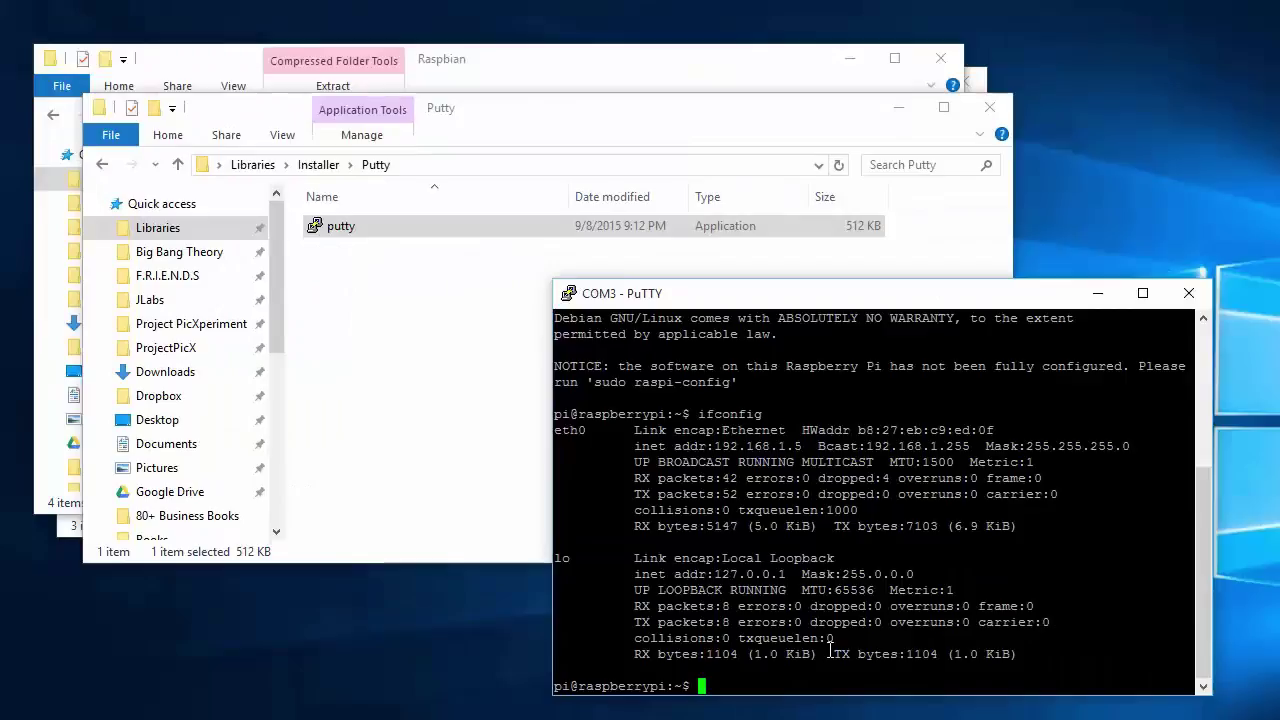
# Update the package lists with sudo apt-get update, and install tightvncserver through apt-get, accepting the installation
pyautogui.write('sudo apt-get update')
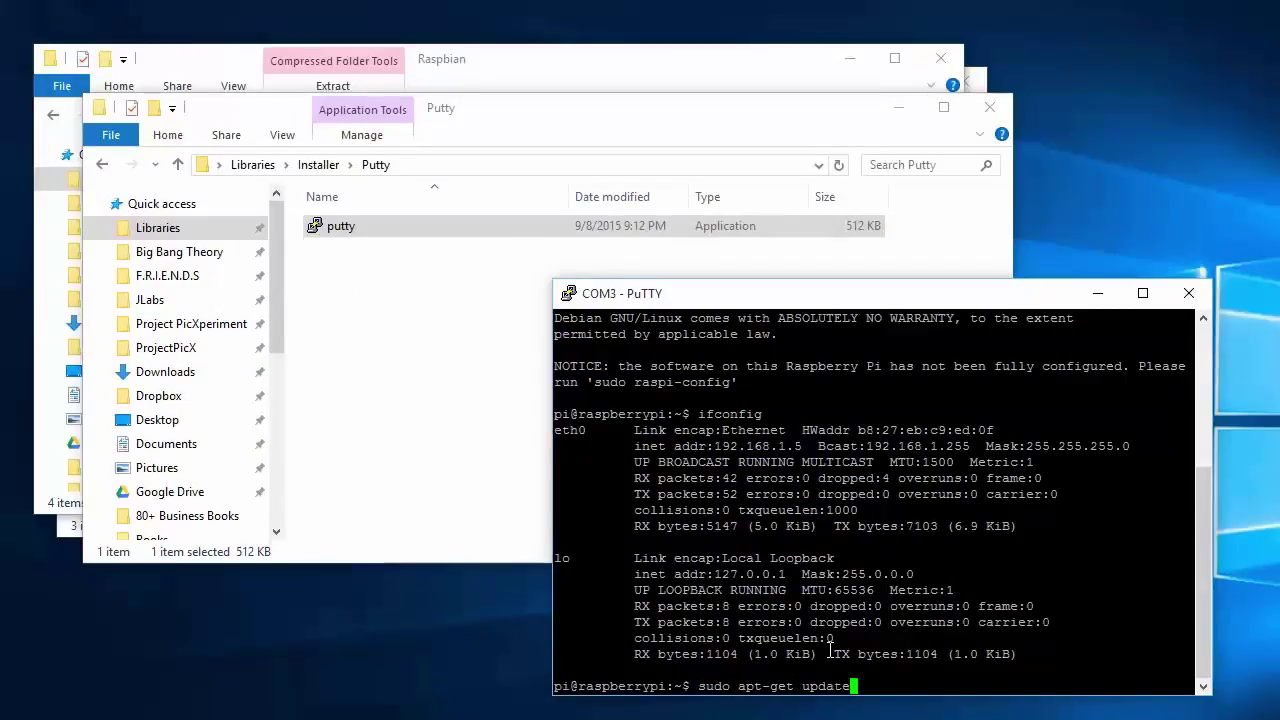
pyautogui.press('Return')
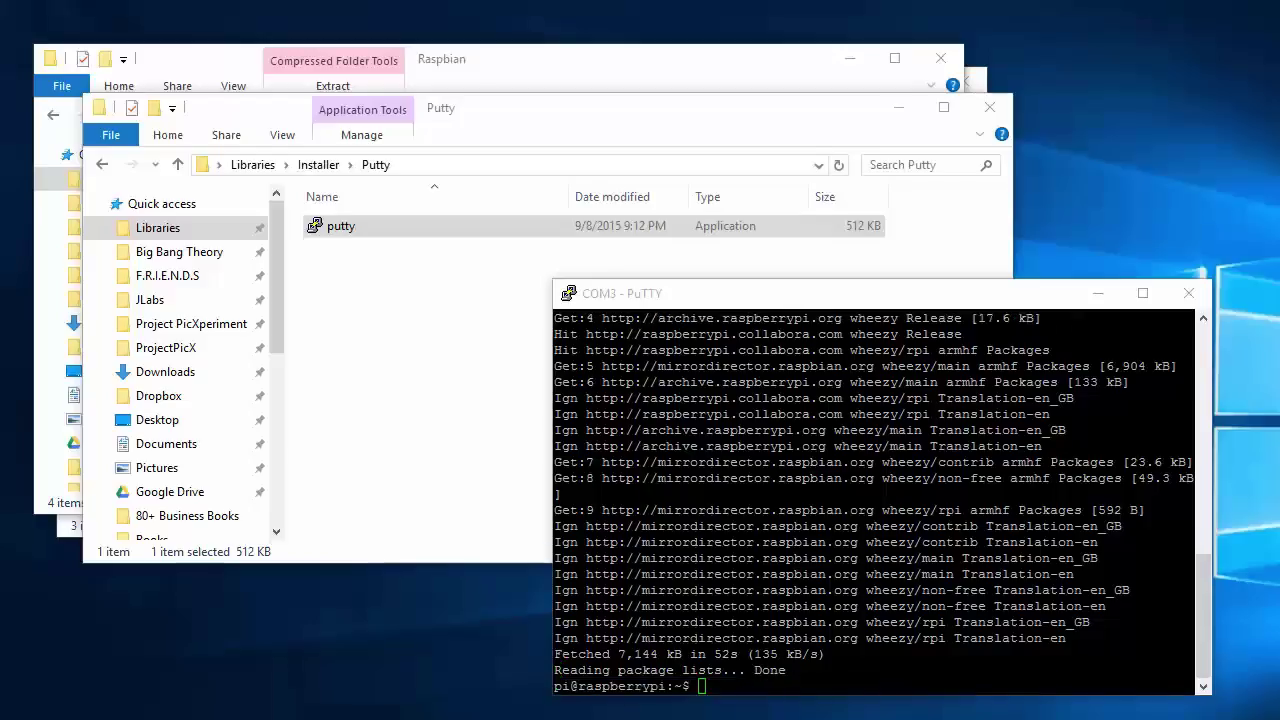
pyautogui.click(687, 590)
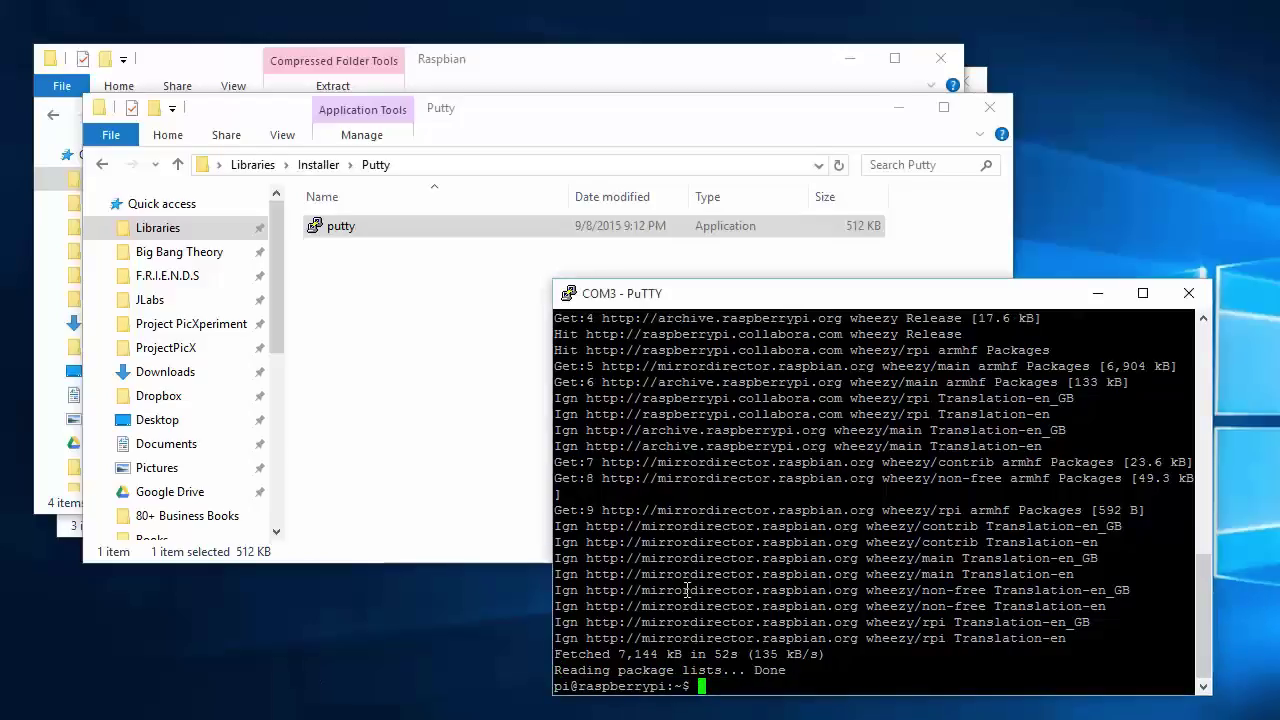
pyautogui.write('sudo apt-get install tightvncserver')
pyautogui.press('Return')
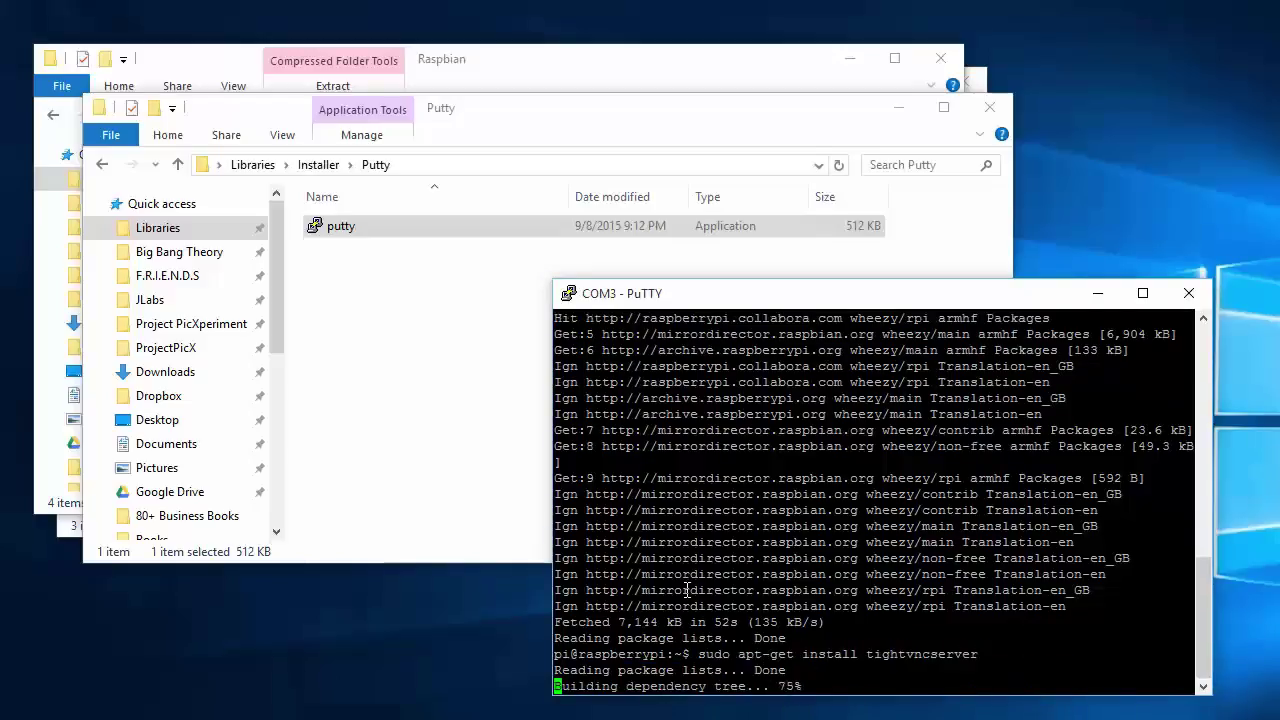
pyautogui.write('y')
pyautogui.press('Return')
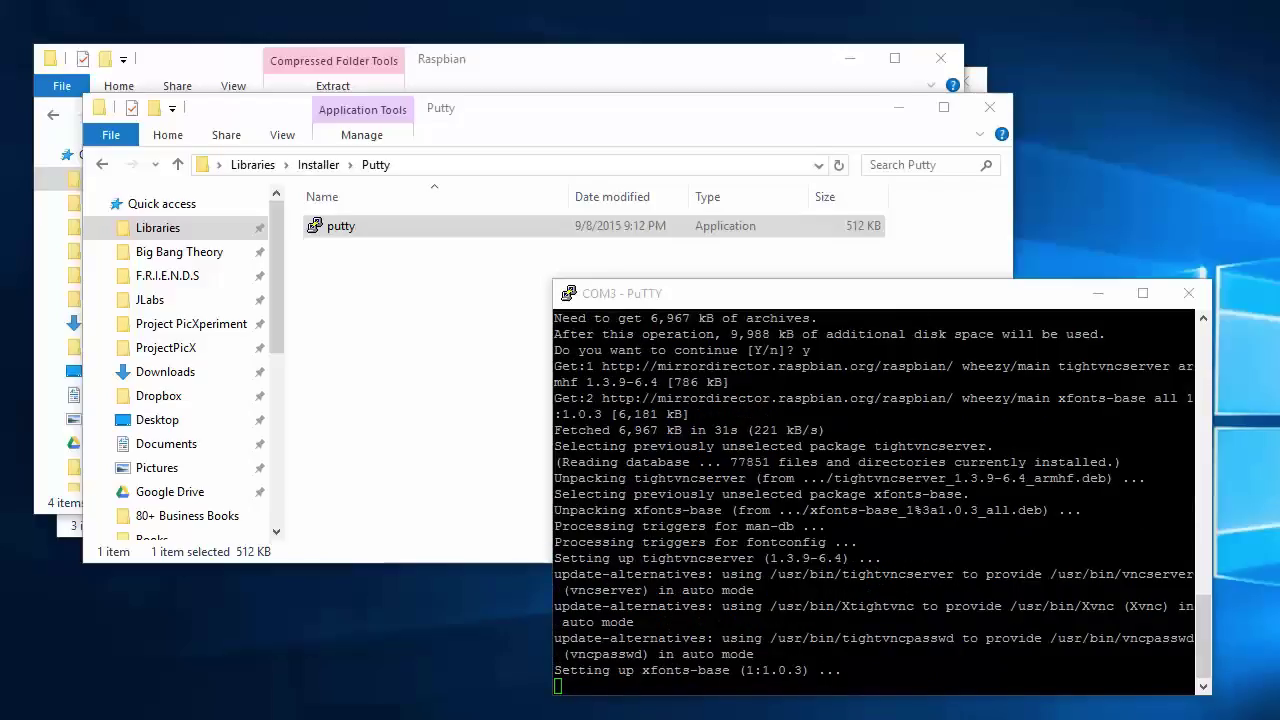
# Start vncserver on display :1, entering and verifying the desktop access password and declining a view-only password
pyautogui.hotkey('alt', 'Tab')
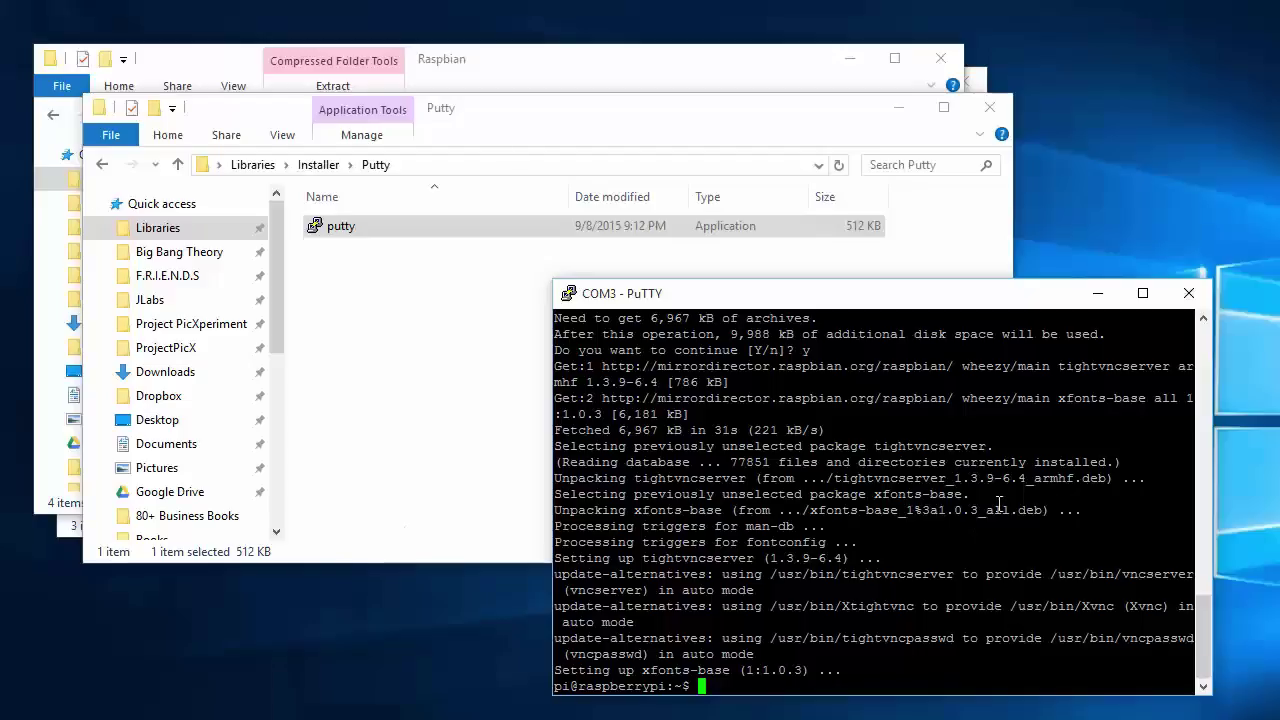
pyautogui.write('vncse')
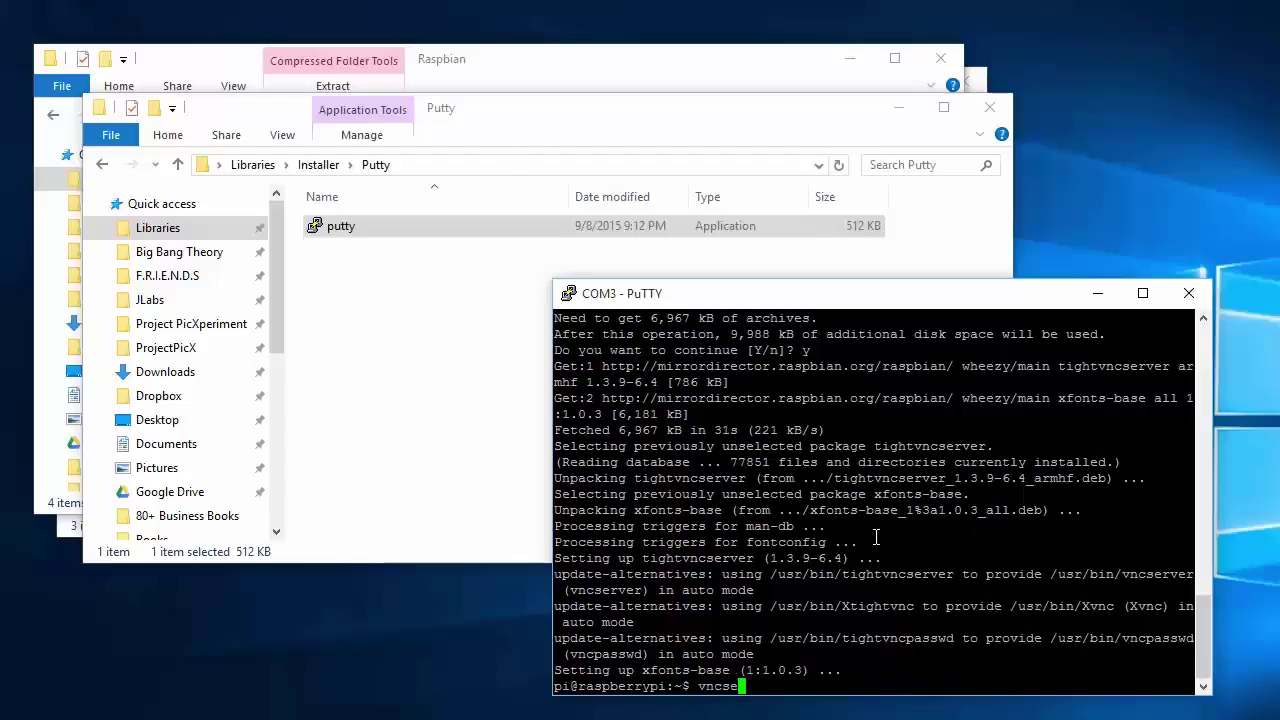
pyautogui.write('rver :1')
pyautogui.press('Return')
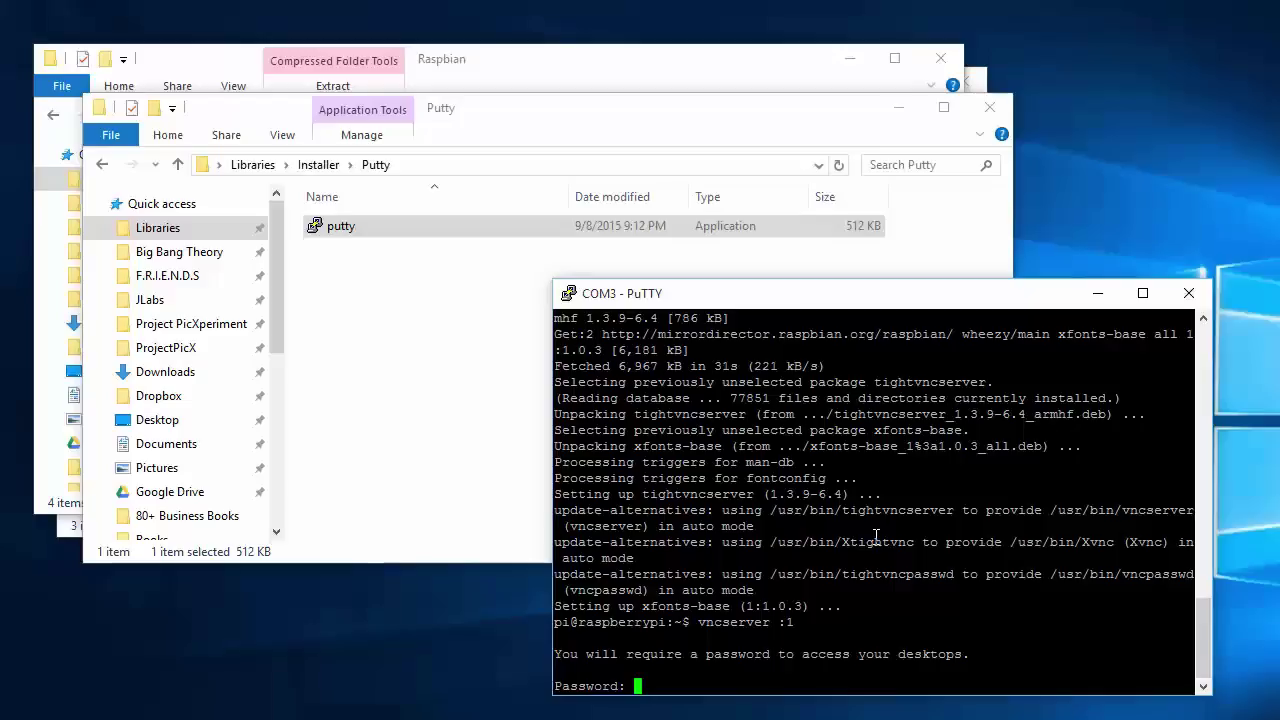
pyautogui.press('Return')
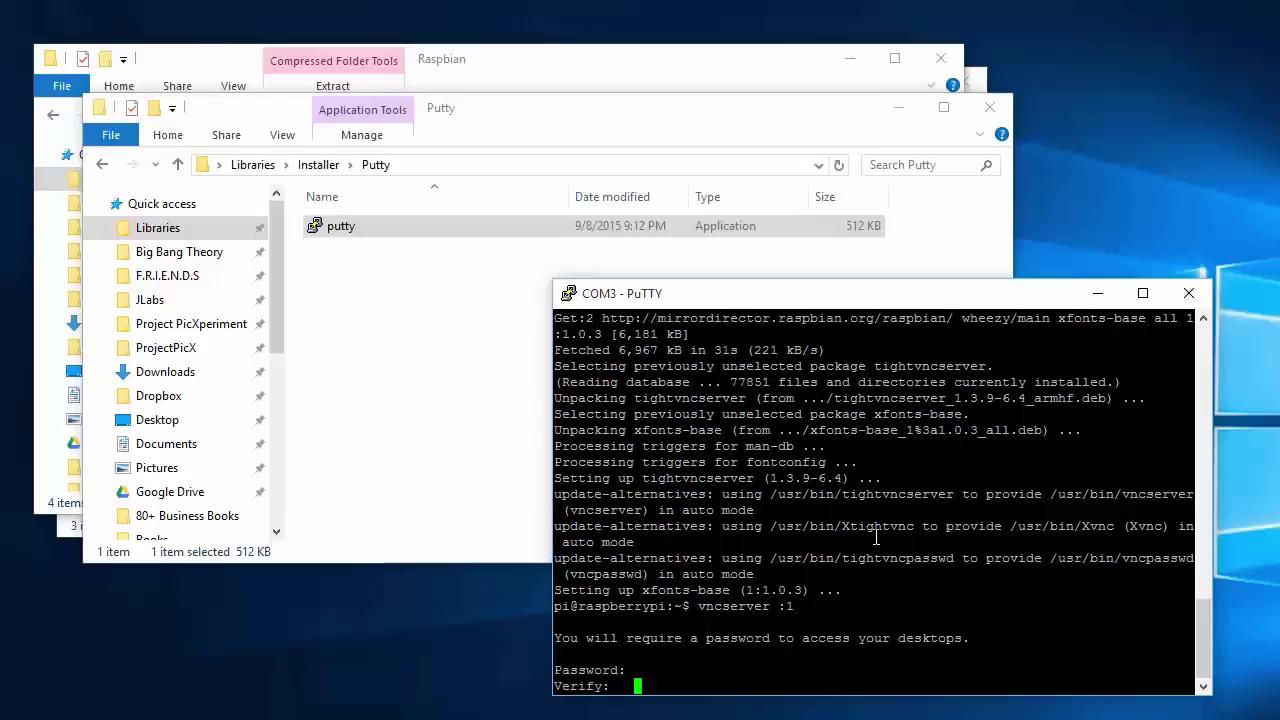
pyautogui.press('Return')
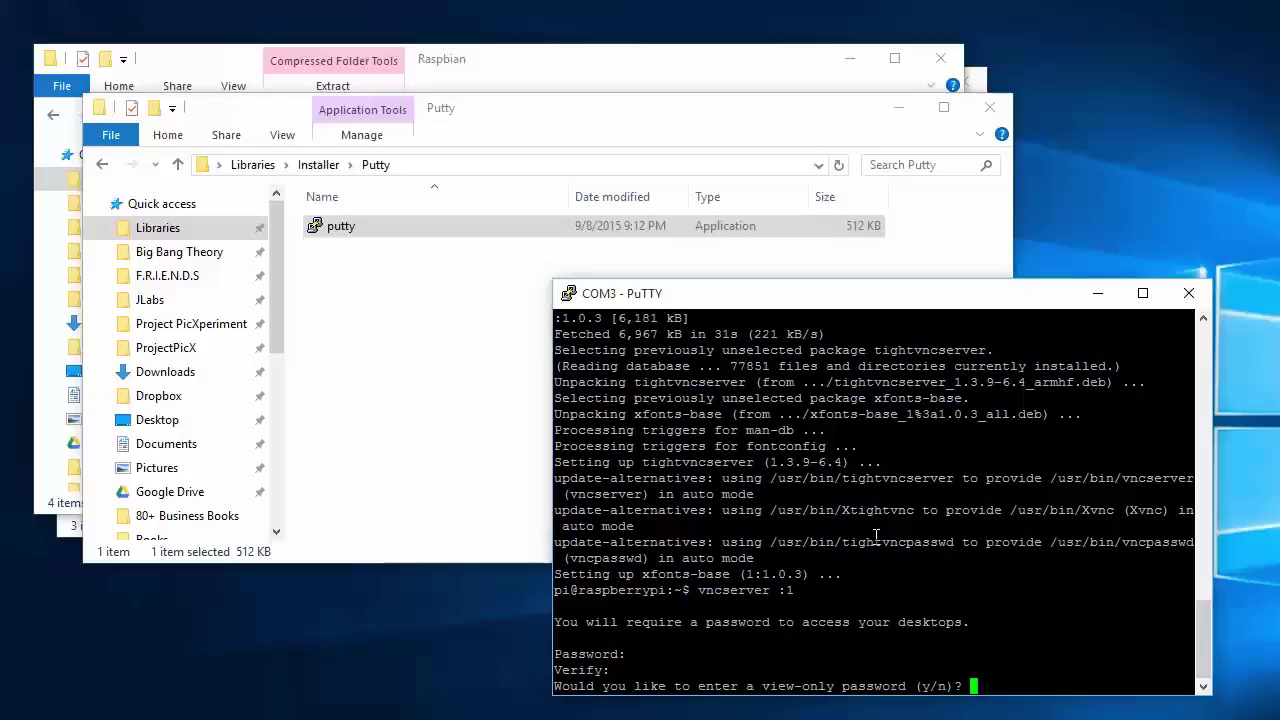
pyautogui.write('n')
pyautogui.press('Return')
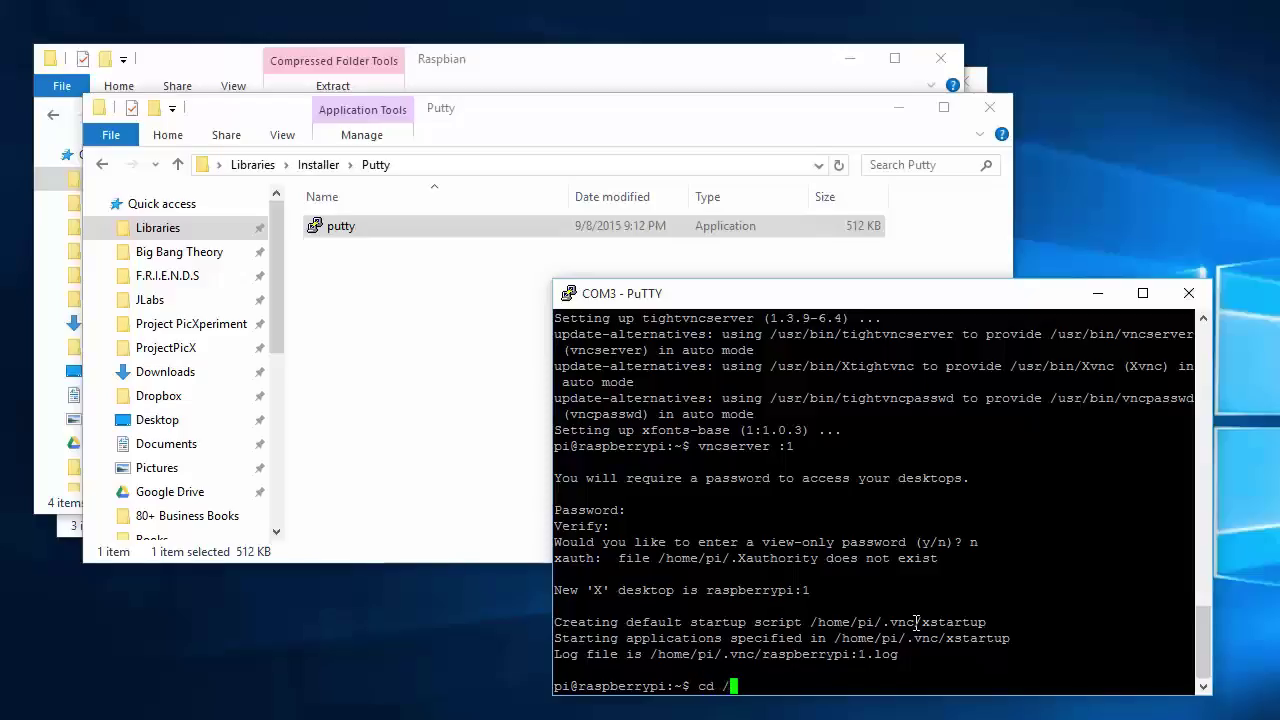
# Change to the .config directory inside /home/pi
pyautogui.write('home/pi')
pyautogui.press('Return')
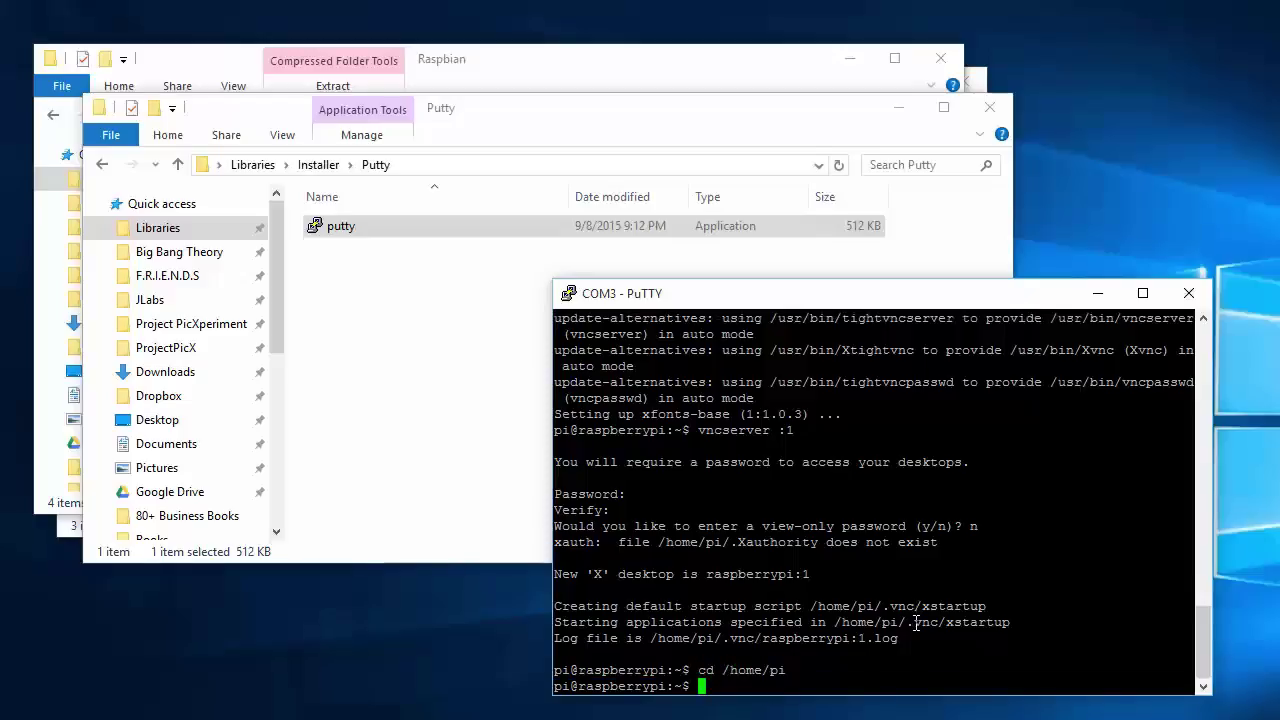
pyautogui.write('cd .config')
pyautogui.press('Return')
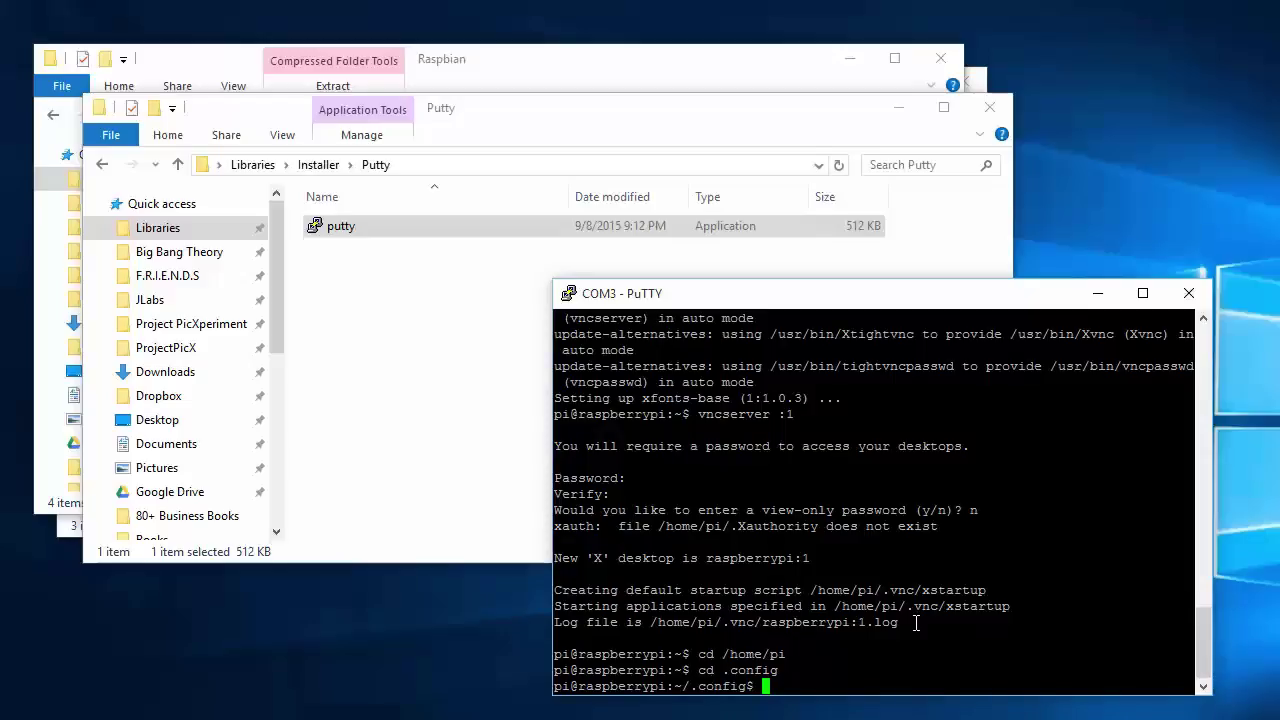
# Create a directory named autostart inside .config and change into it
pyautogui.write('mkdir')
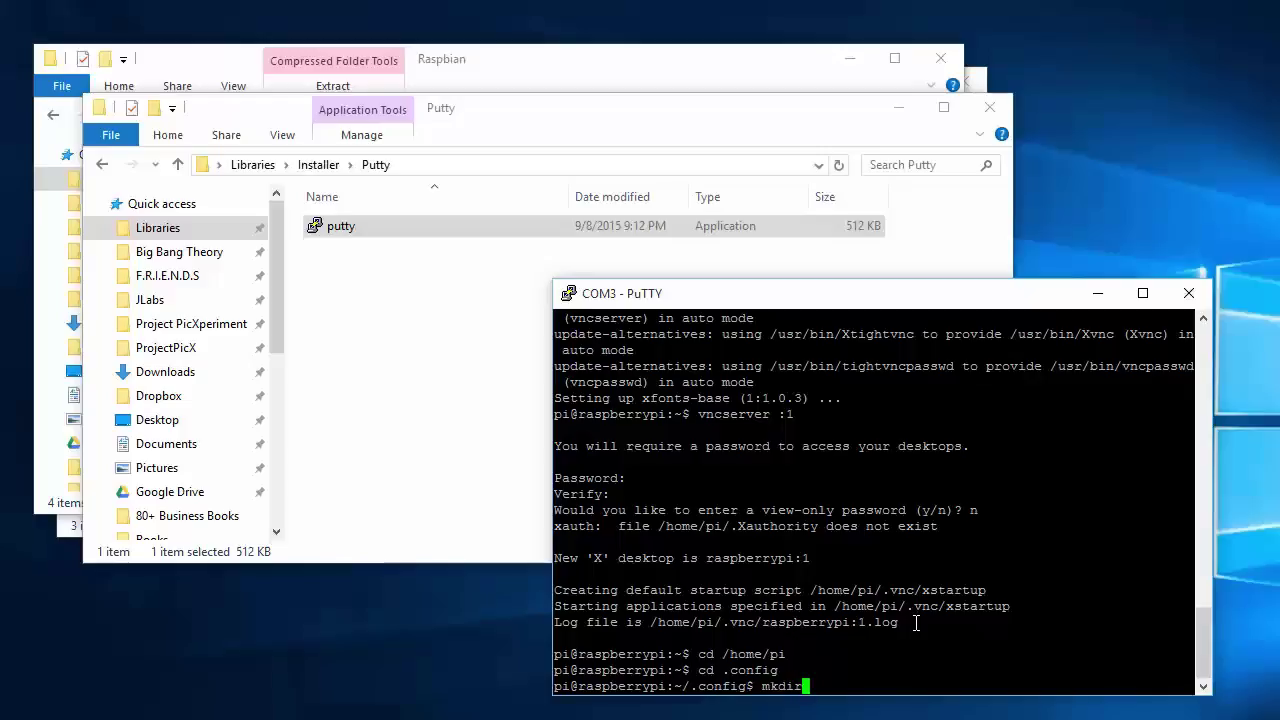
pyautogui.write(' autostart')
pyautogui.press('Return')
pyautogui.write('c')
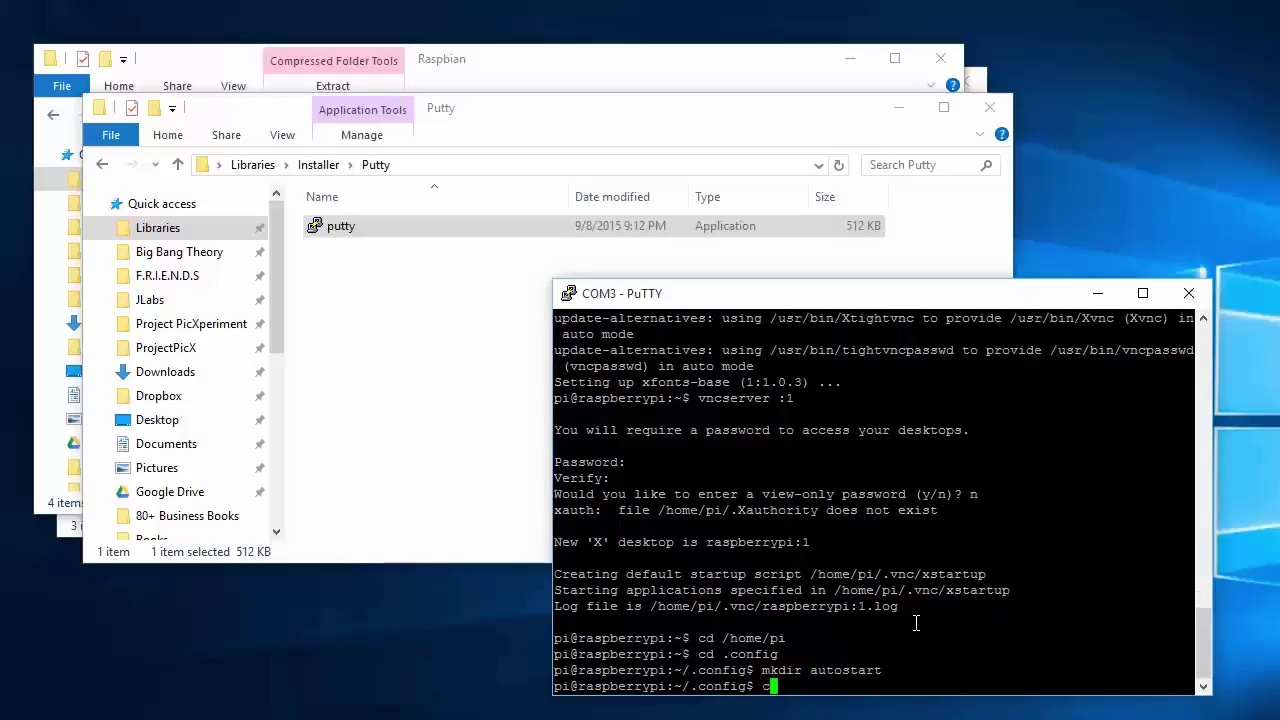
pyautogui.write('d autostart')
pyautogui.press('Return')
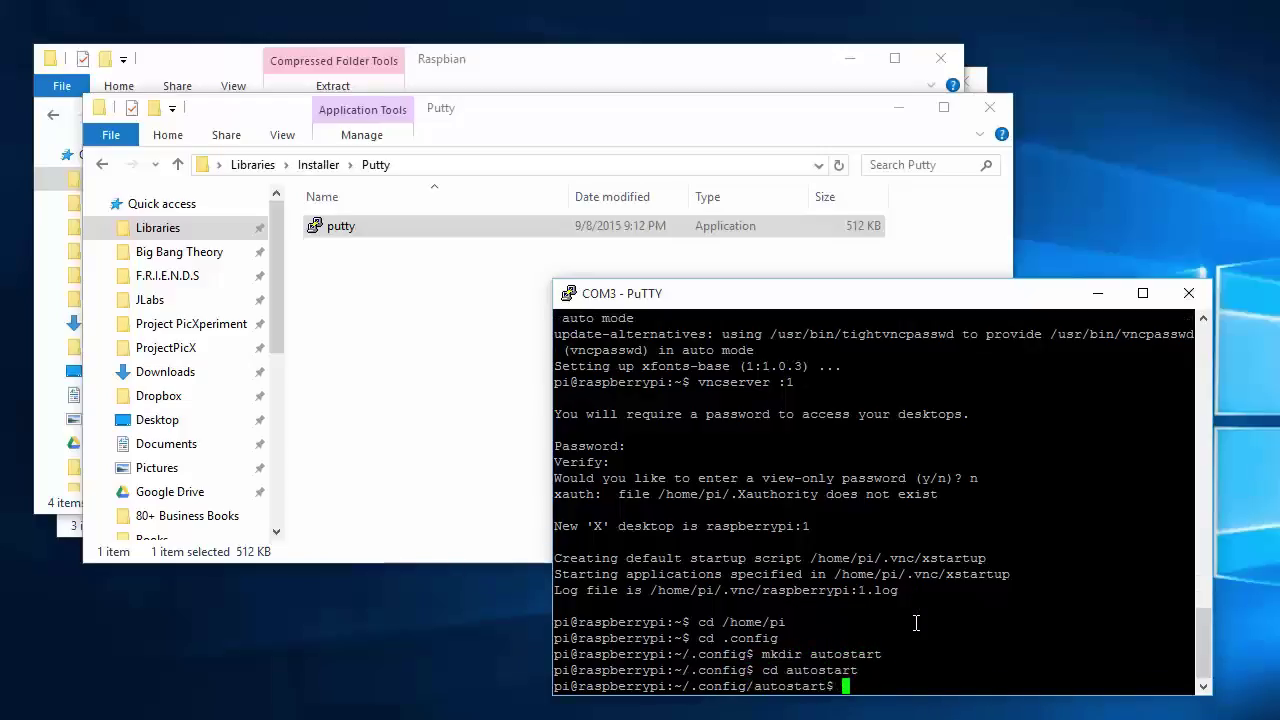
# Open a new file named tightvnc.desktop in the nano editor within the autostart directory
pyautogui.write('gnome tightvnc.desktop')
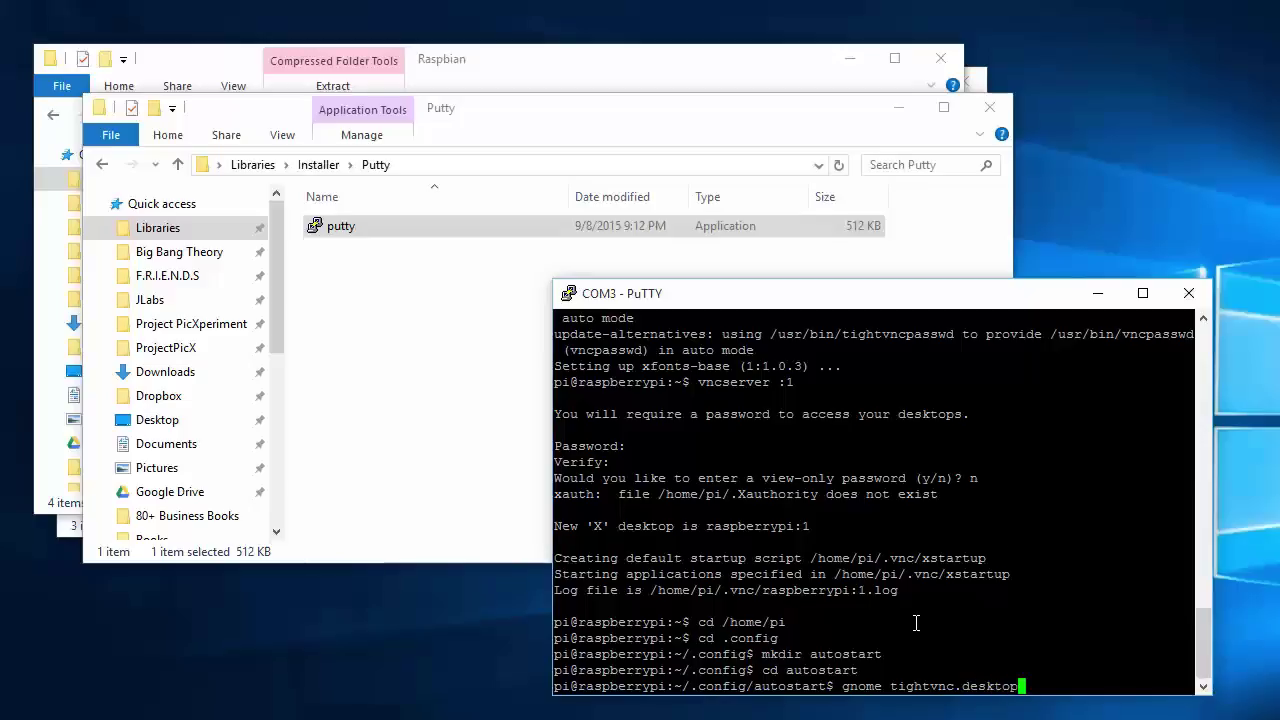
pyautogui.press('Return')
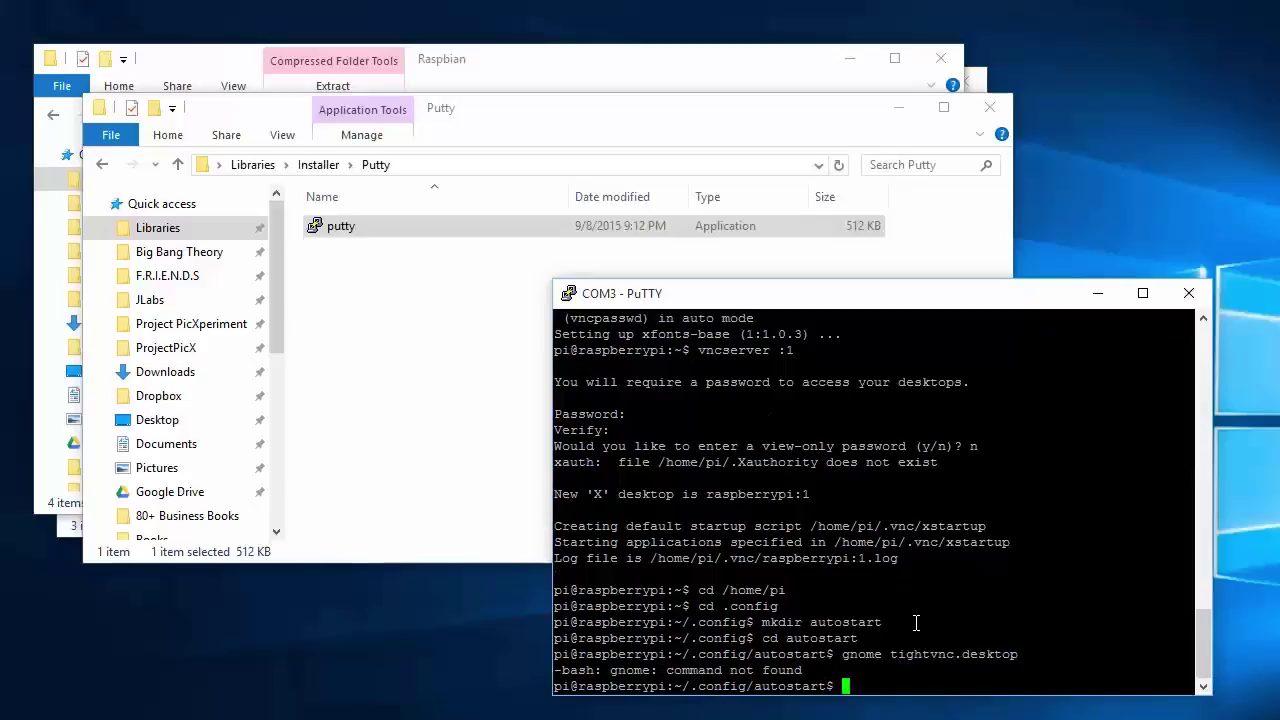
pyautogui.write('nano')
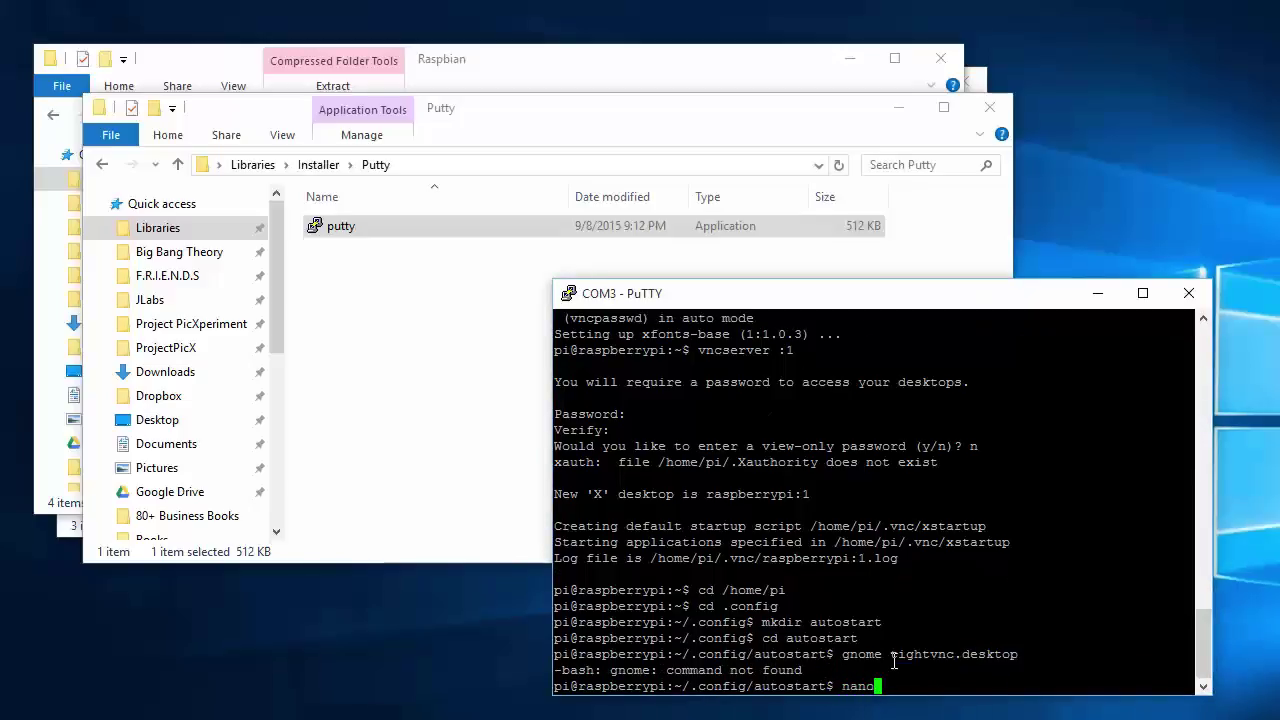
pyautogui.write(' tightvnc.desktop')
pyautogui.press('Return')
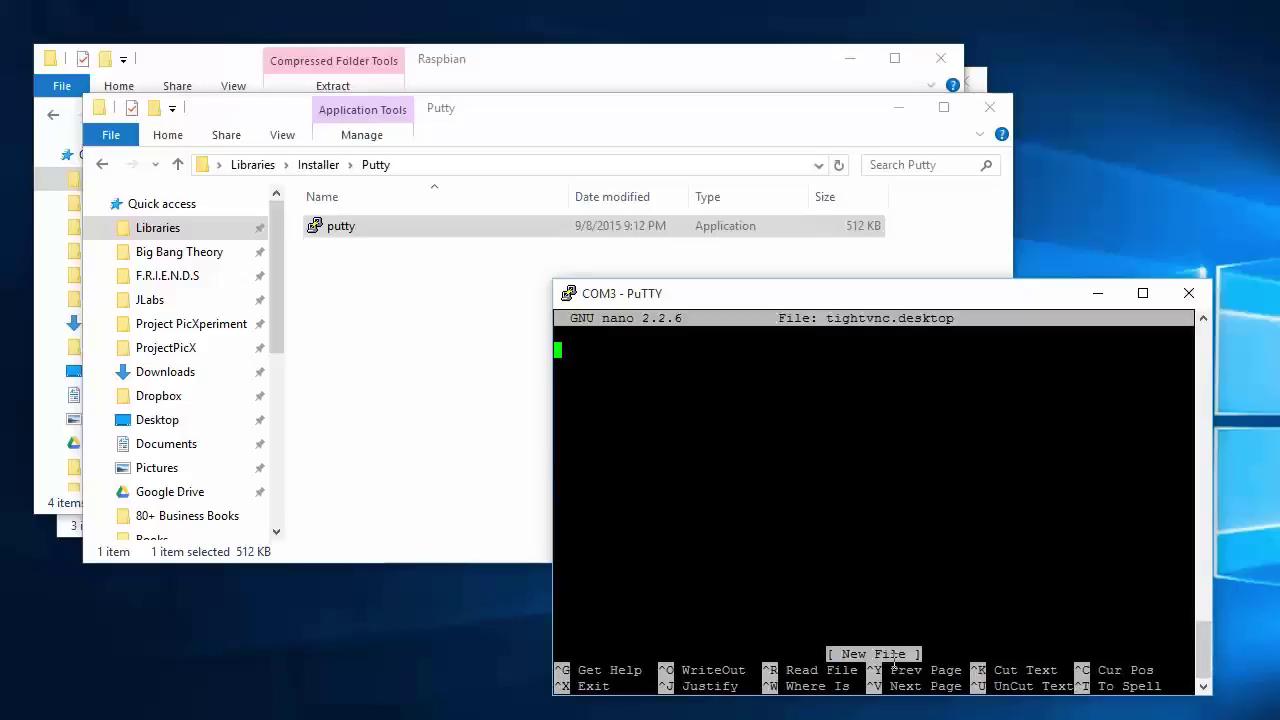
# Write a [Desktop Entry] section with the lines Type=Application, Name=TightVNC, Exec=vncserver :1 and StartupNotify=false
pyautogui.write('[Des')
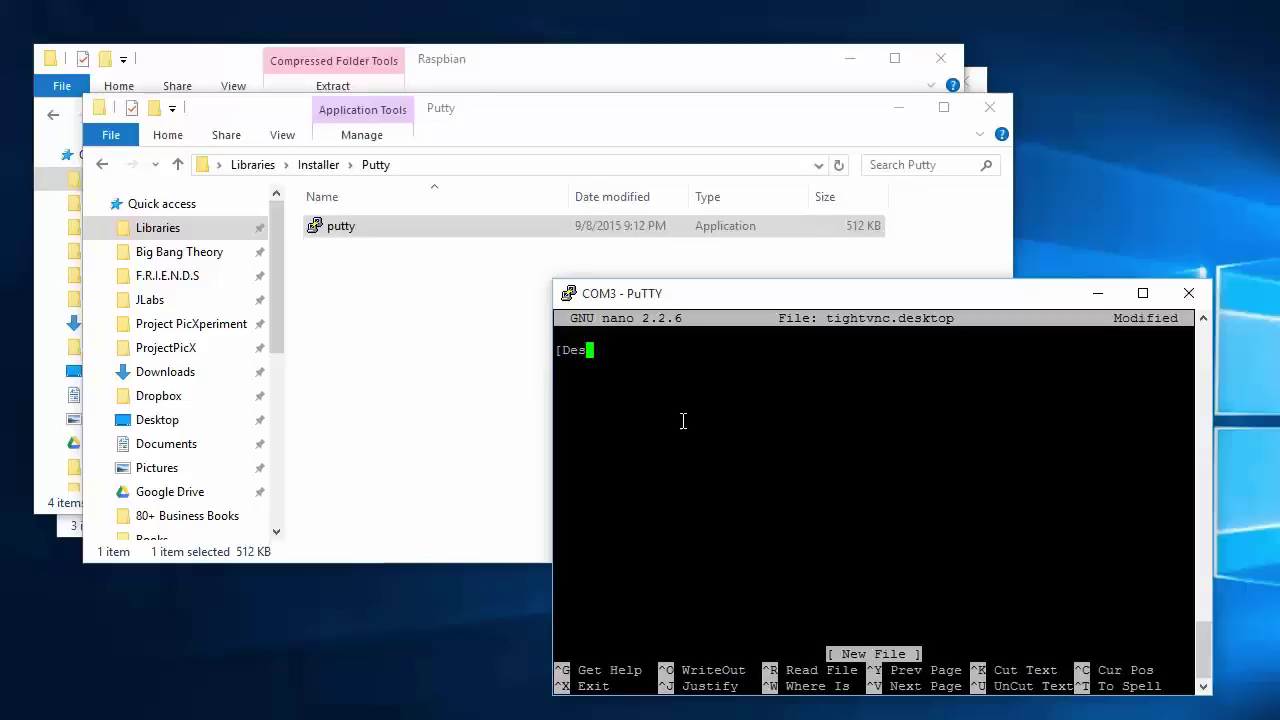
pyautogui.write('ktop Entry] ')
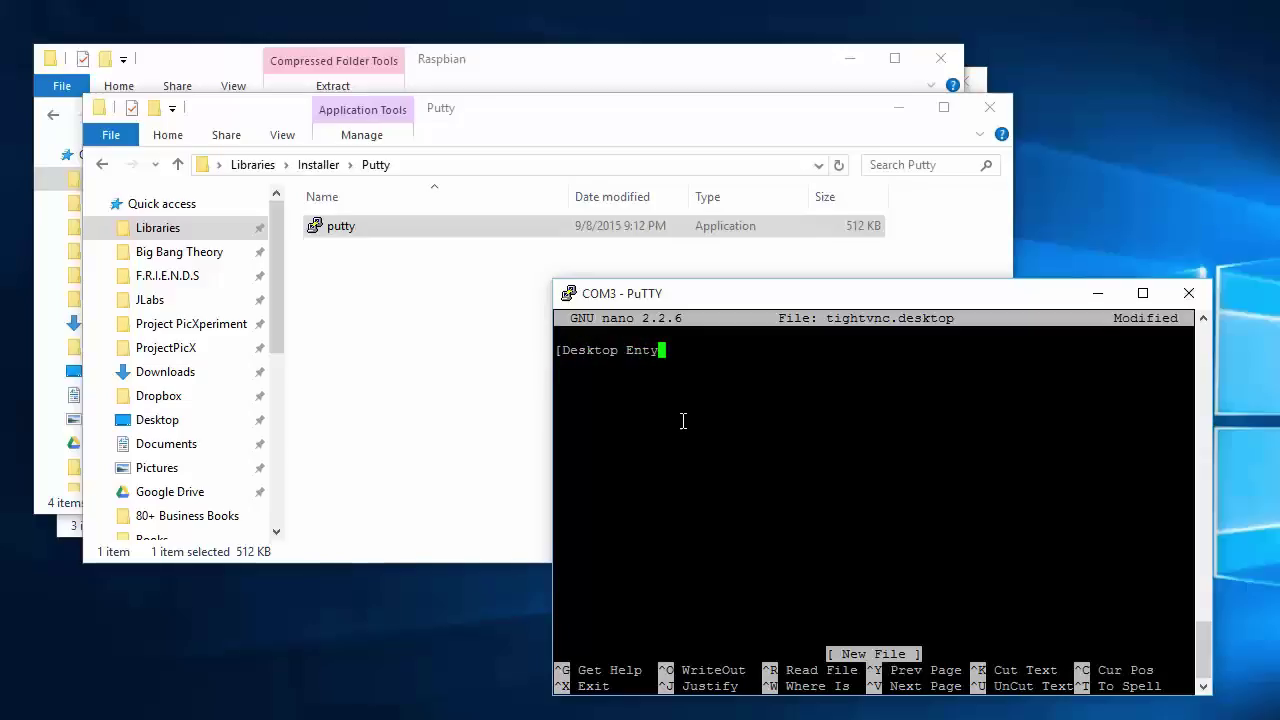
pyautogui.write('Type=Application')
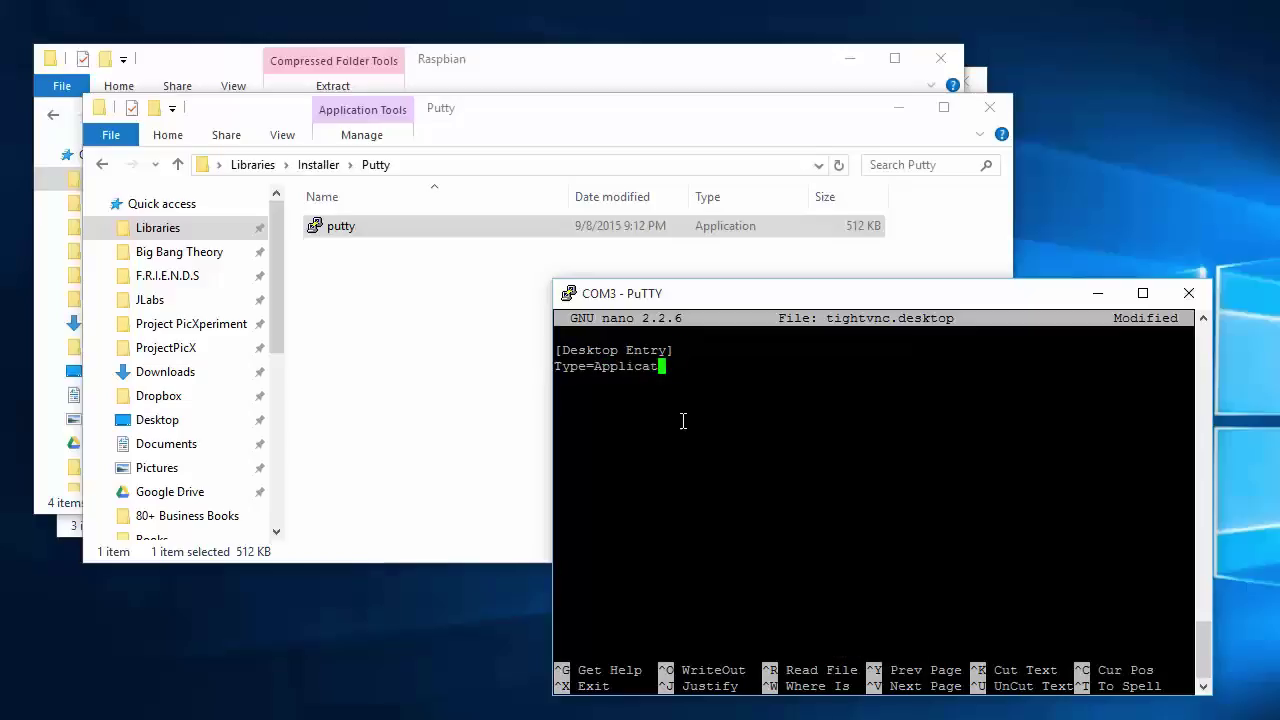
pyautogui.press('Return')
pyautogui.write('Name=Ti')
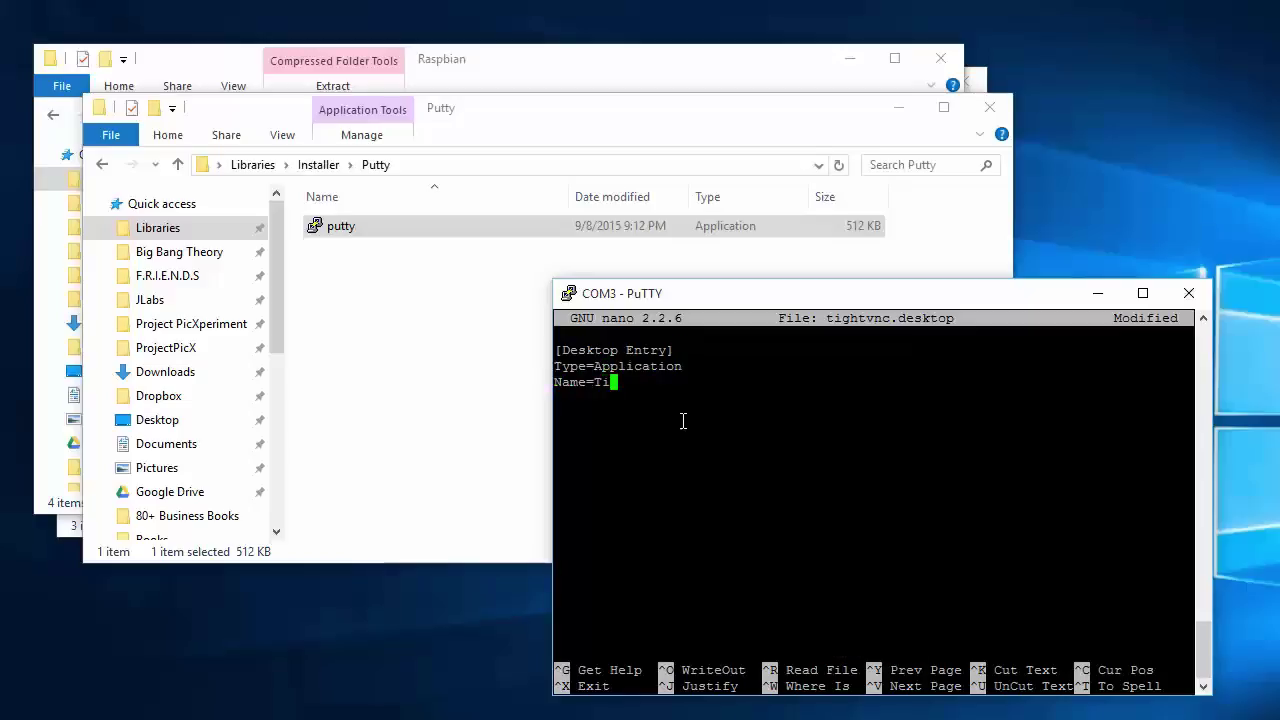
pyautogui.write('ghtVNC ')
pyautogui.write('Exec=vncserve')
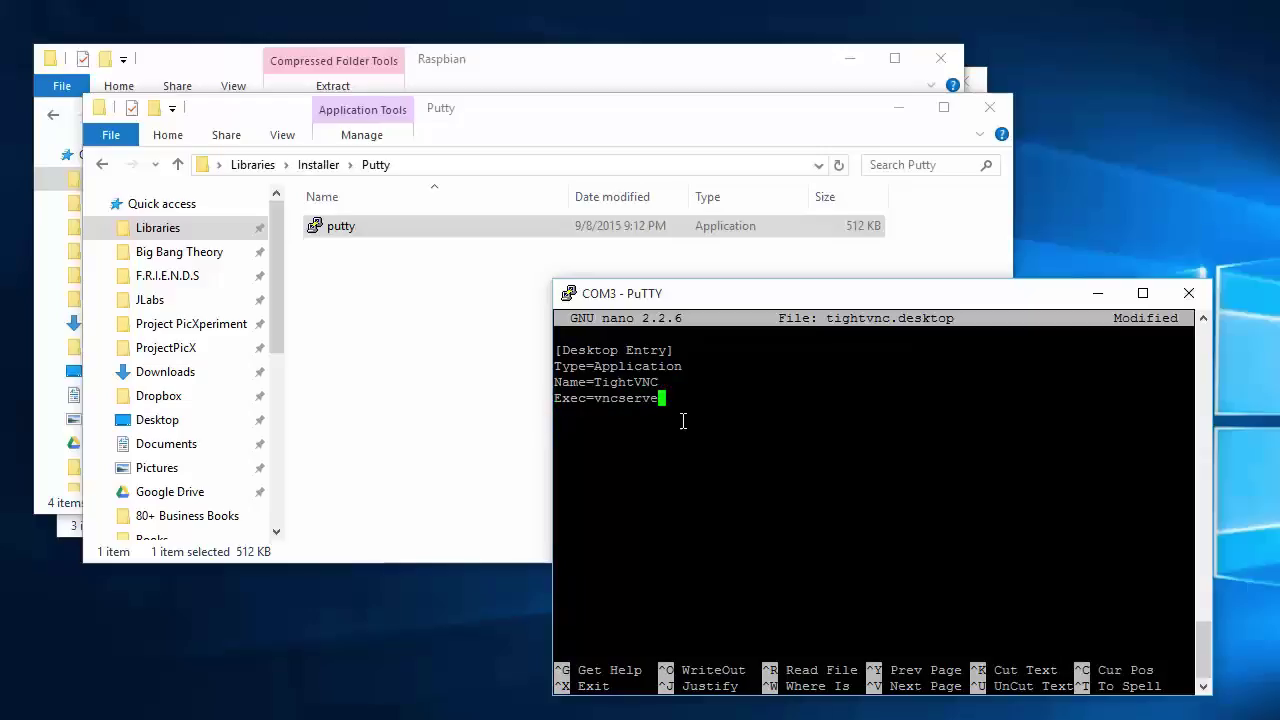
pyautogui.write('r :1')
pyautogui.press('Return')
pyautogui.write('StartupNotify=false')
# Exit nano, saving the changes under the file name tightvnc.desktop
pyautogui.hotkey('ctrl', 'x')
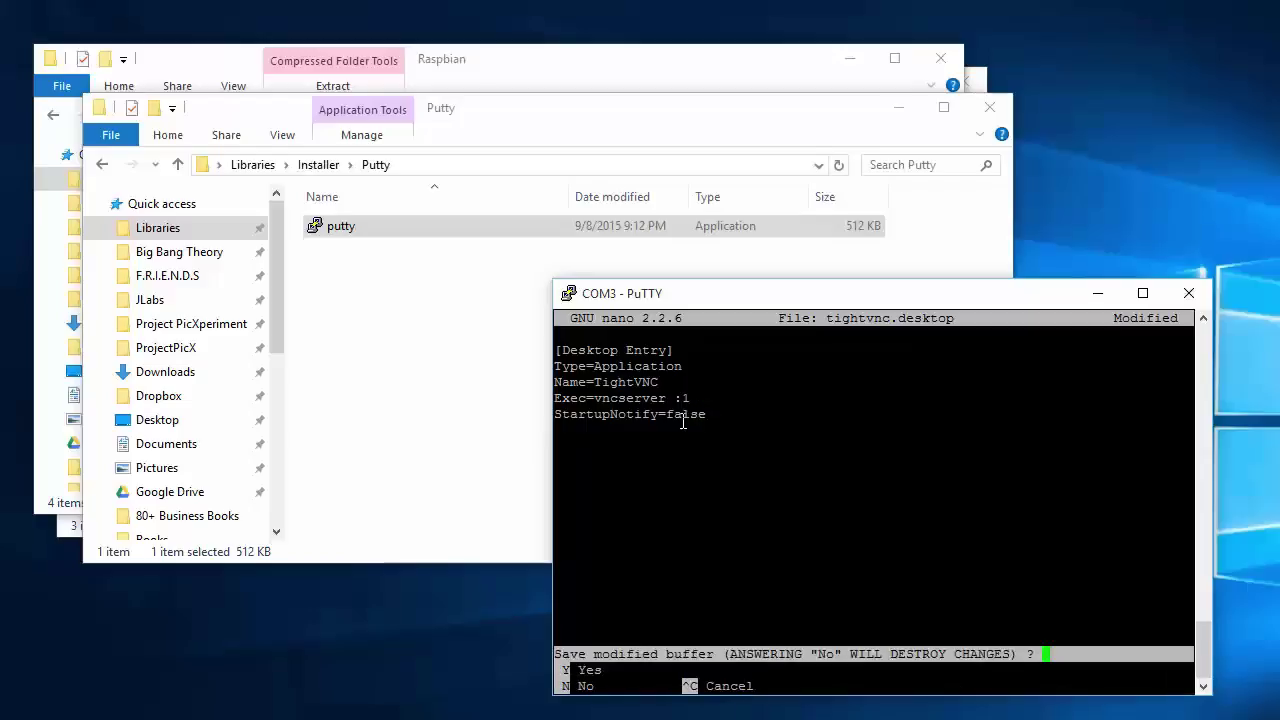
pyautogui.press('y')
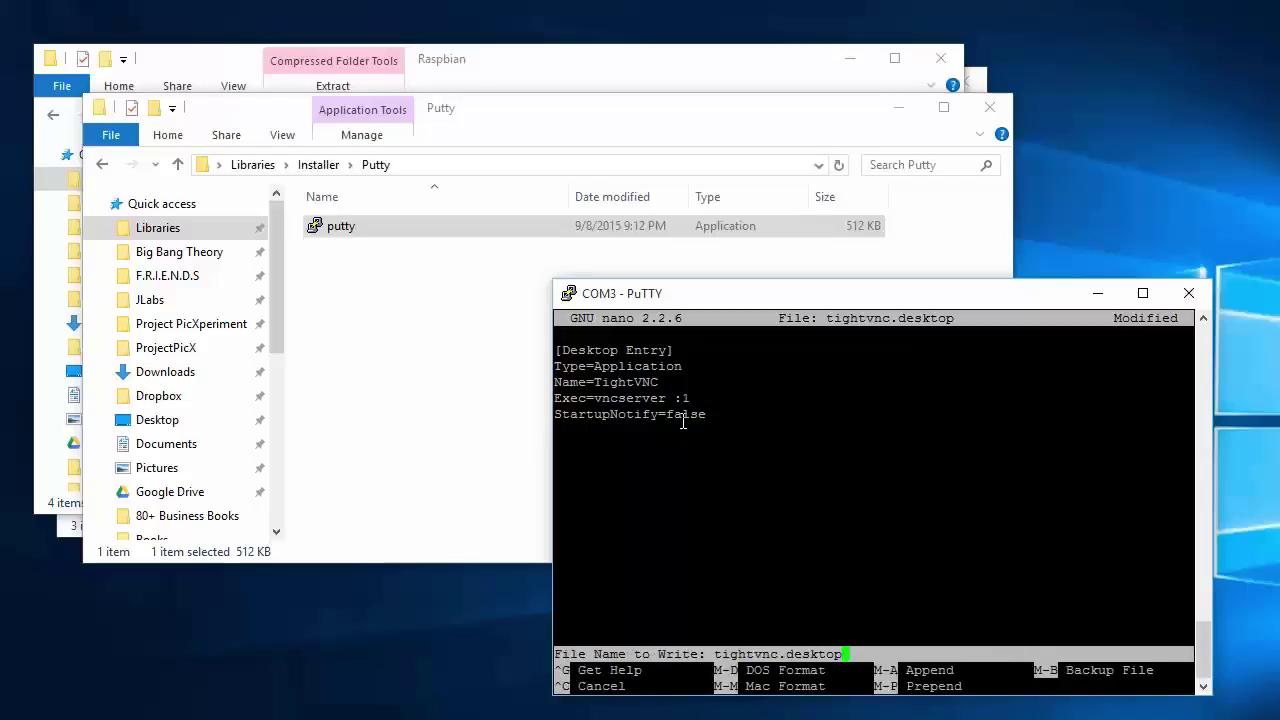
pyautogui.press('Return')
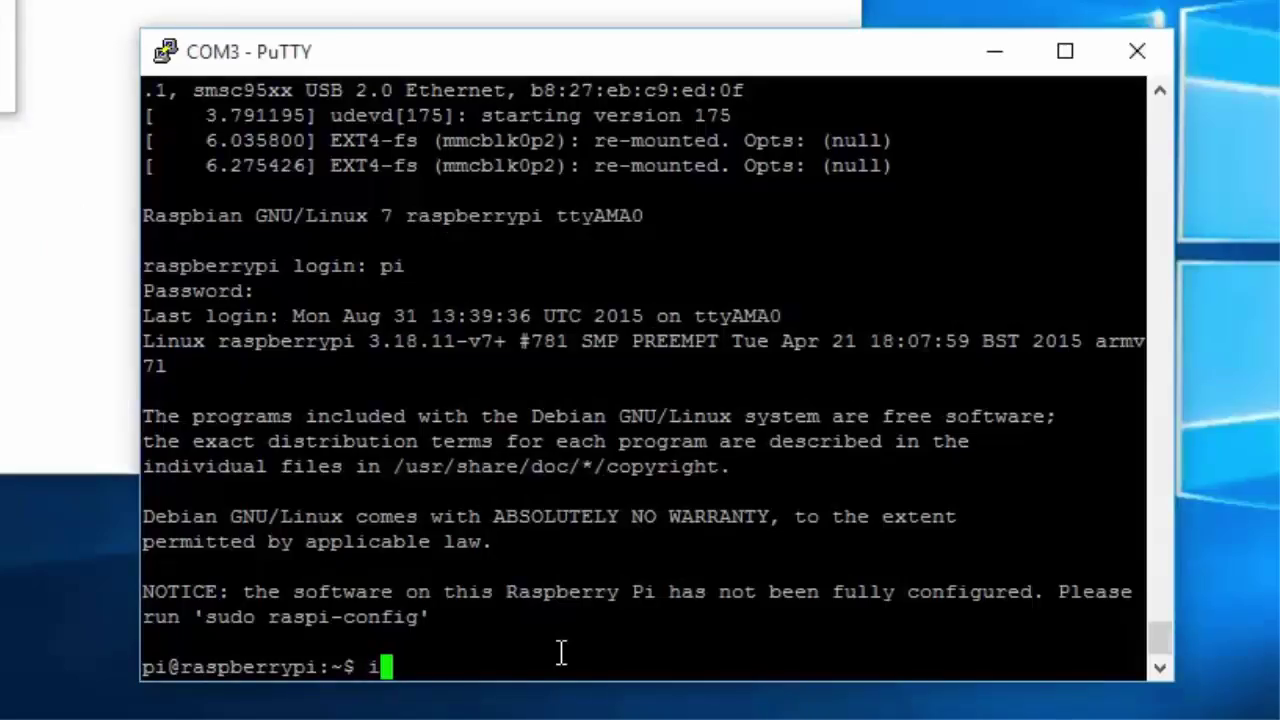
# Run ifconfig in the new login session to look up the Raspberry Pi's IP address
pyautogui.write('fconfog')
pyautogui.press('BackSpace')
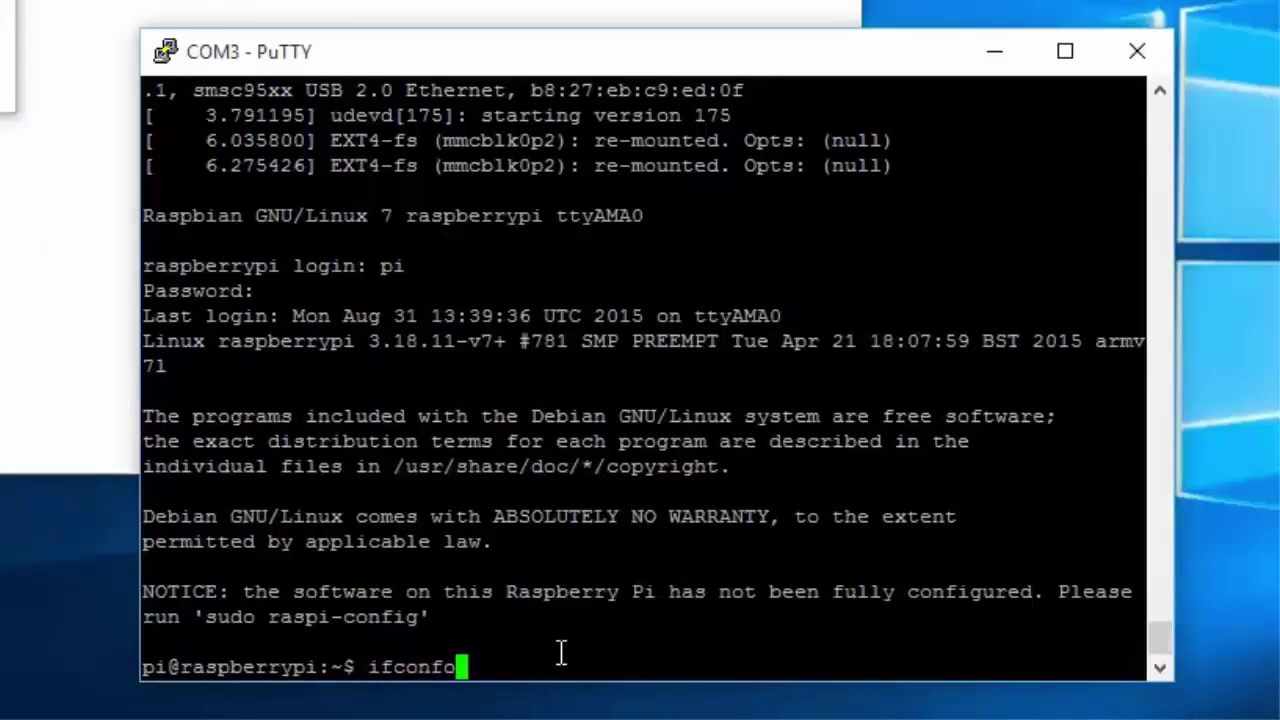
pyautogui.press('BackSpace')
pyautogui.write('ig')
pyautogui.press('Return')
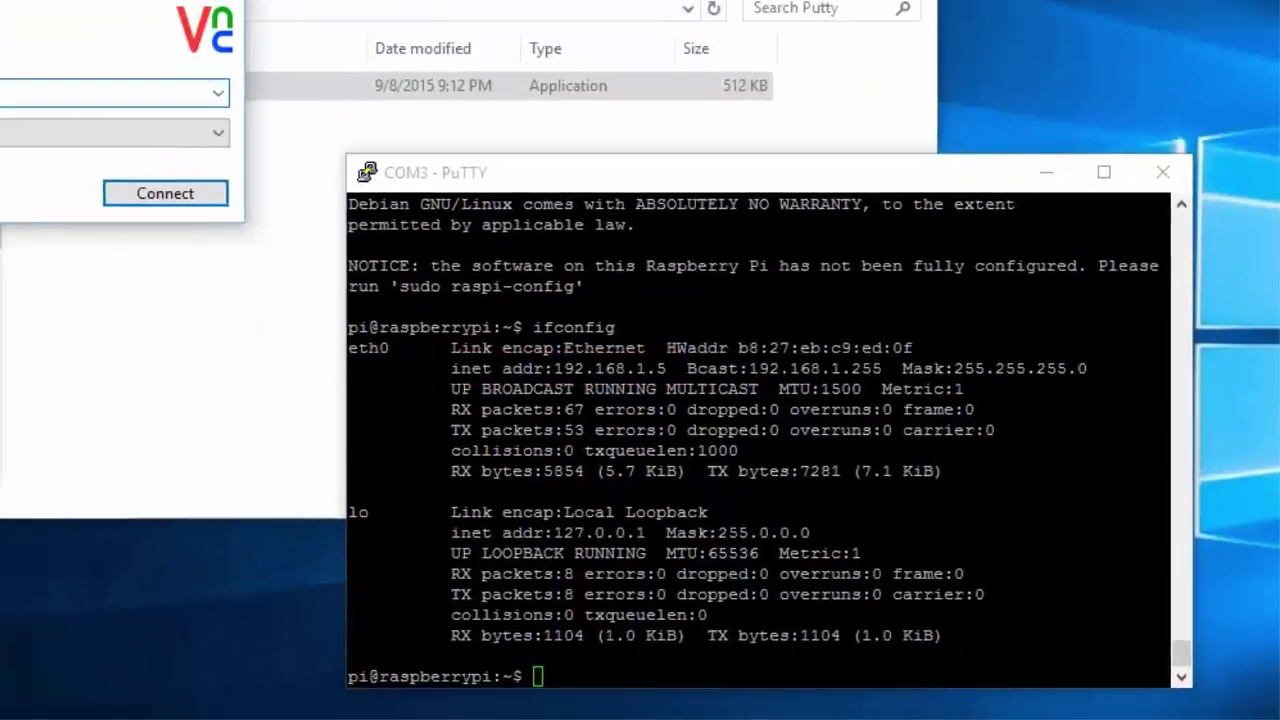
# Set the VNC server address to 192.168.1.5:1 in VNC Viewer and start the connection
pyautogui.write(':1')
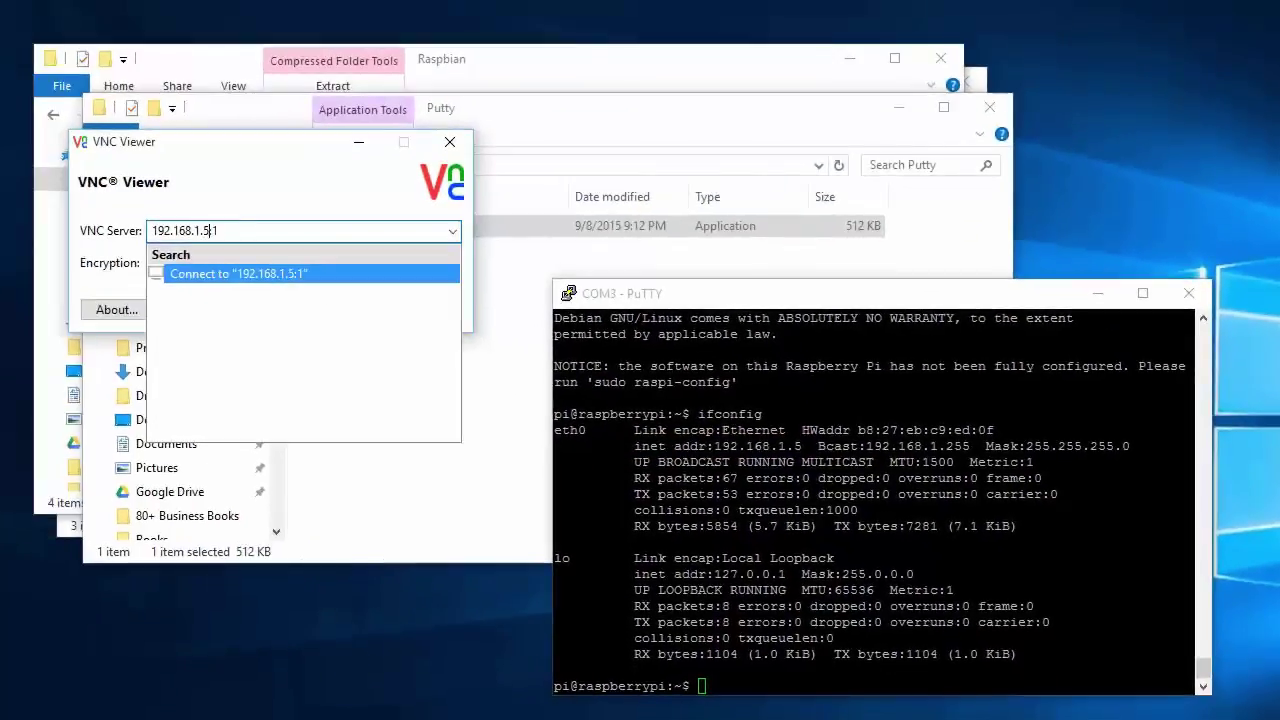
pyautogui.click(273, 206)
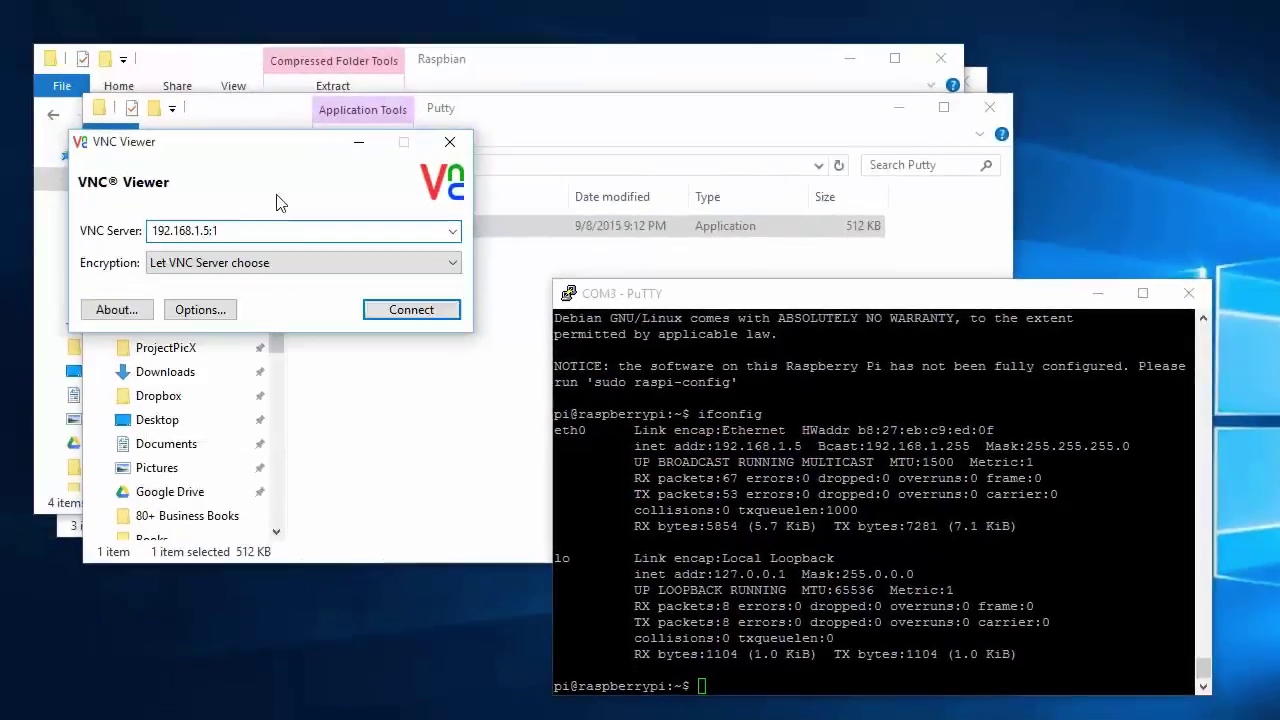
pyautogui.click(406, 316)
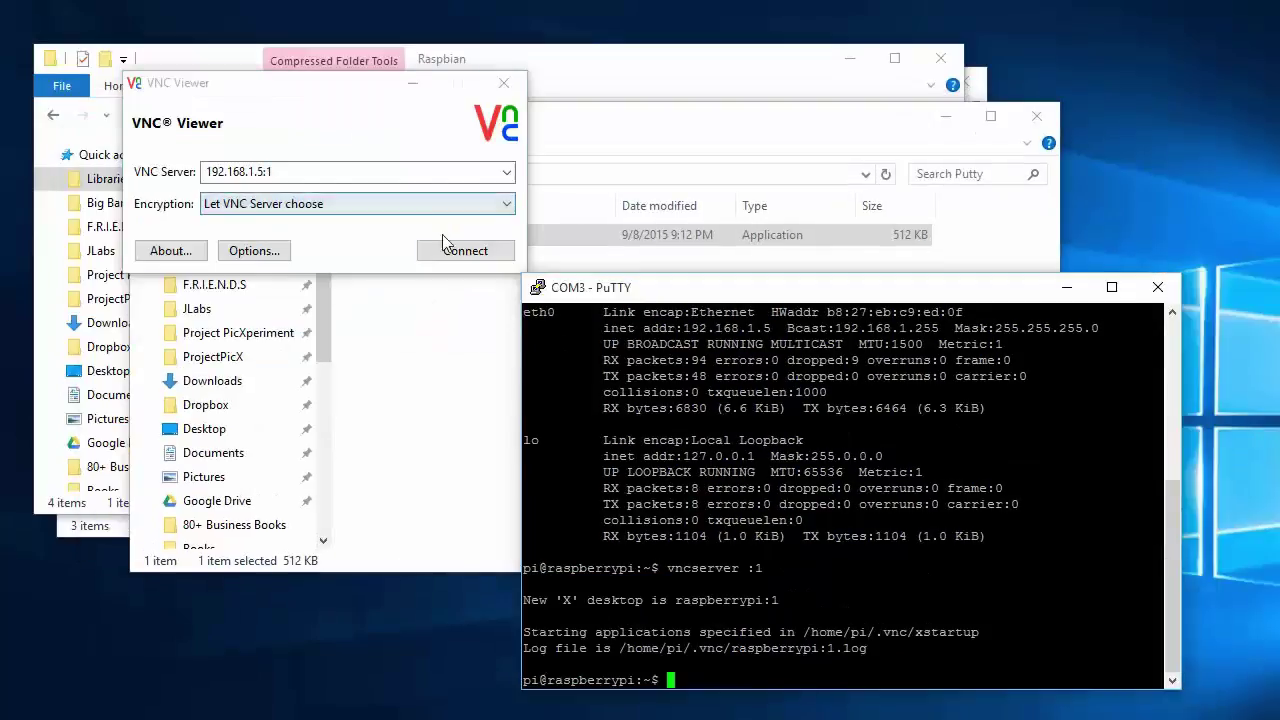
pyautogui.click(459, 249)
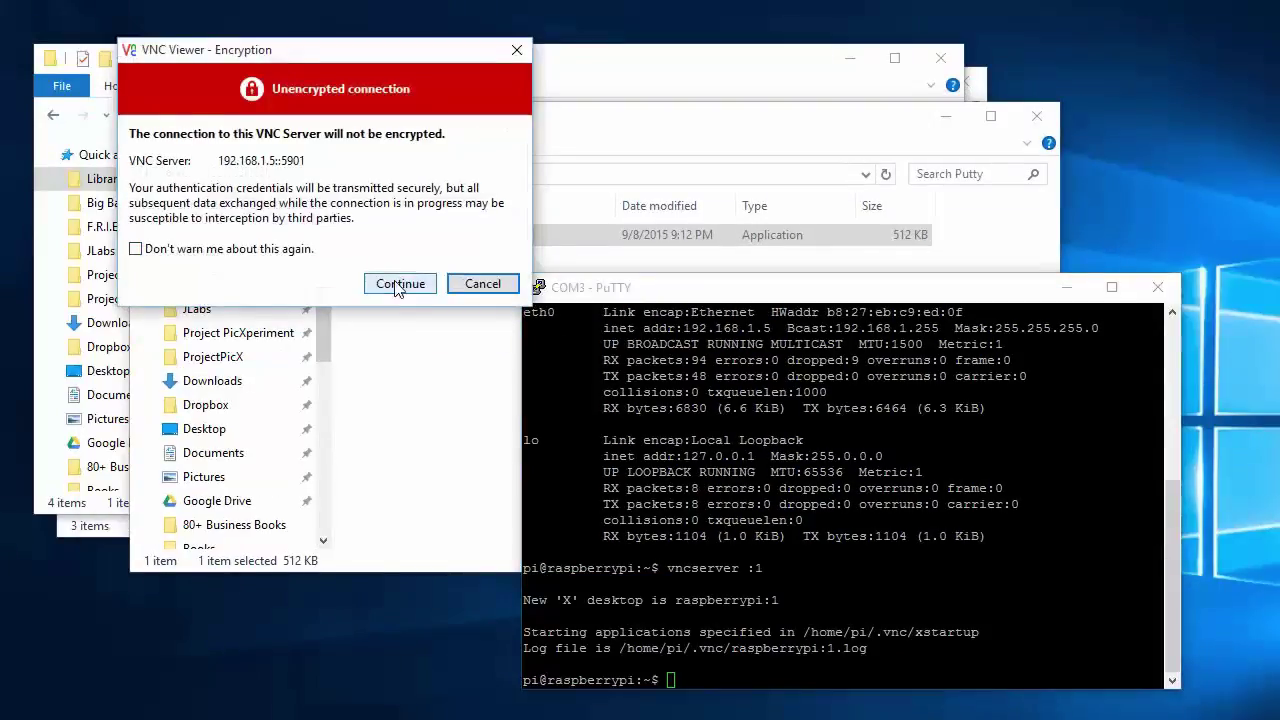
# Accept the unencrypted connection and authenticate with the VNC server password
pyautogui.click(400, 286)
pyautogui.write('***')
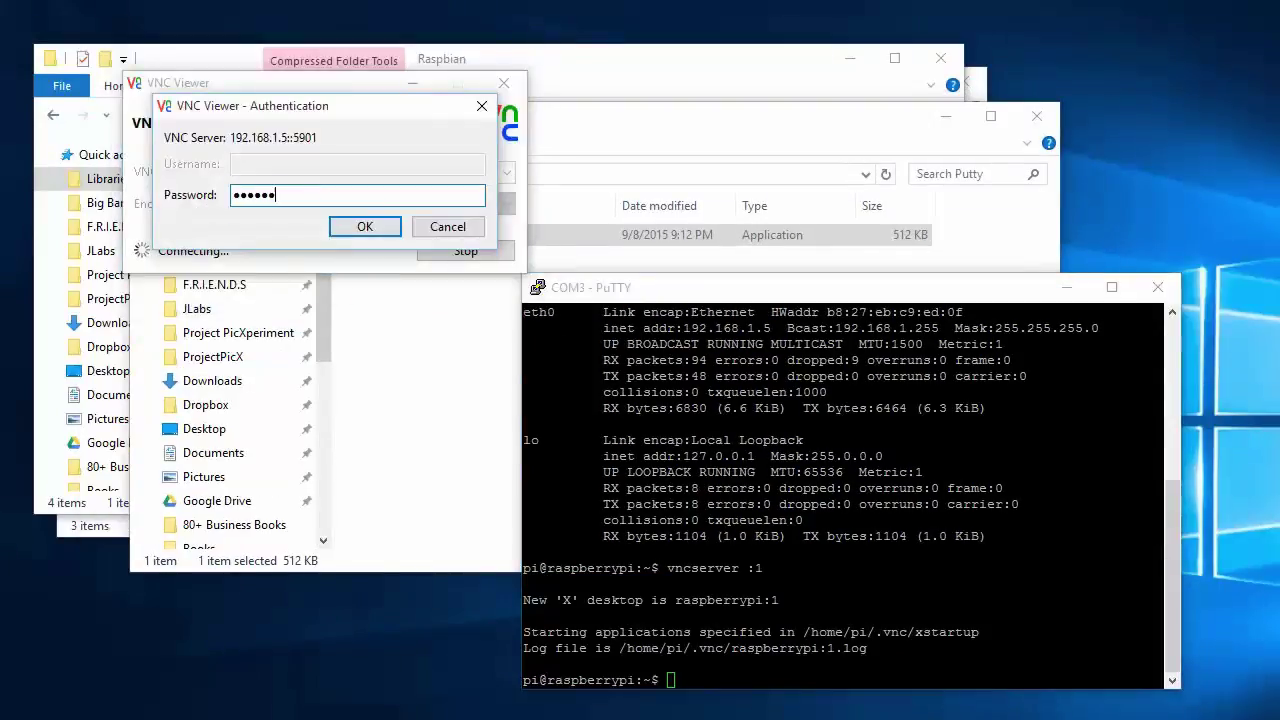
pyautogui.press('Return')
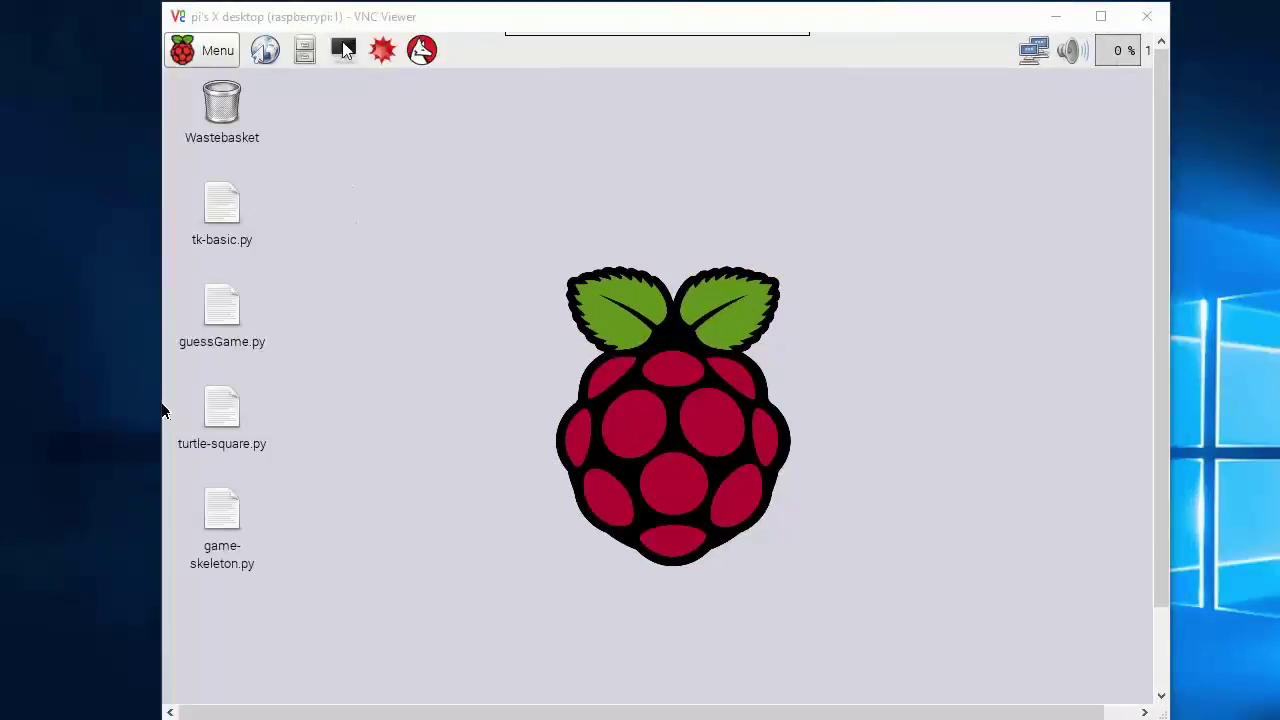
# Open a terminal on the Raspberry Pi desktop and run sudo raspi-config
pyautogui.click(343, 50)
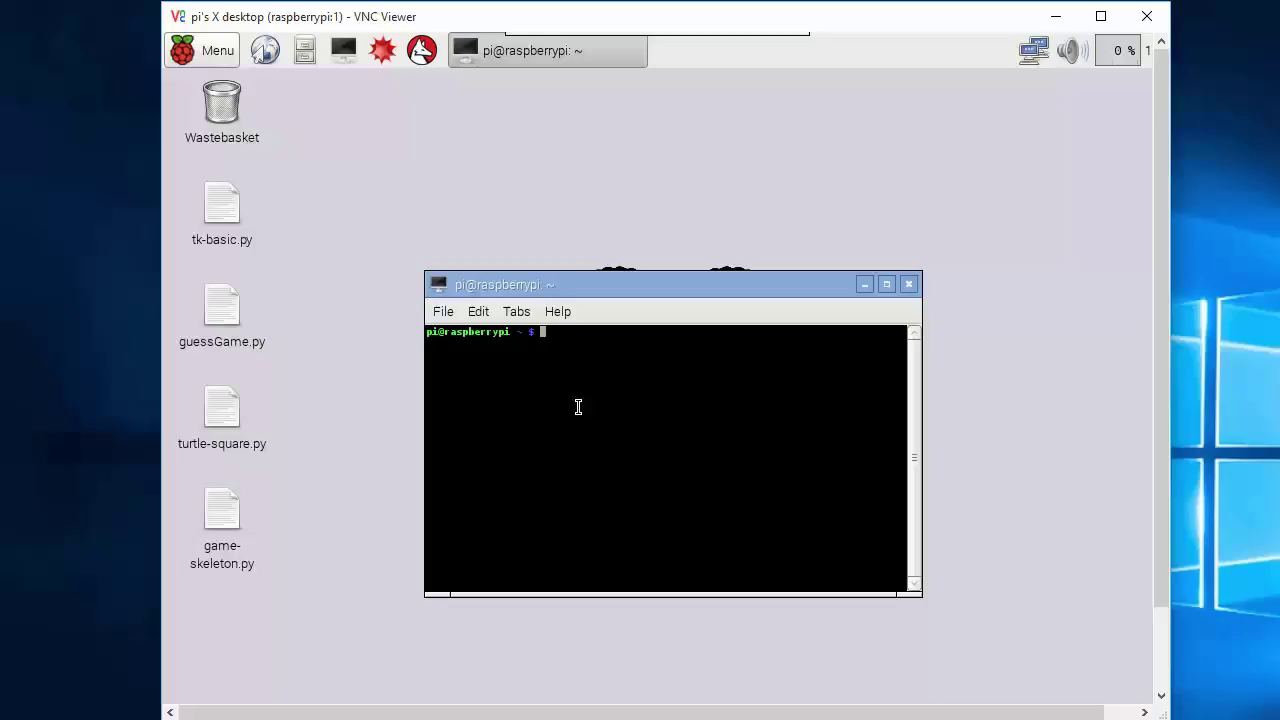
pyautogui.write('sudo ipconfig')
pyautogui.press('Return')
pyautogui.write('sudo raspi-config')
pyautogui.press('Return')
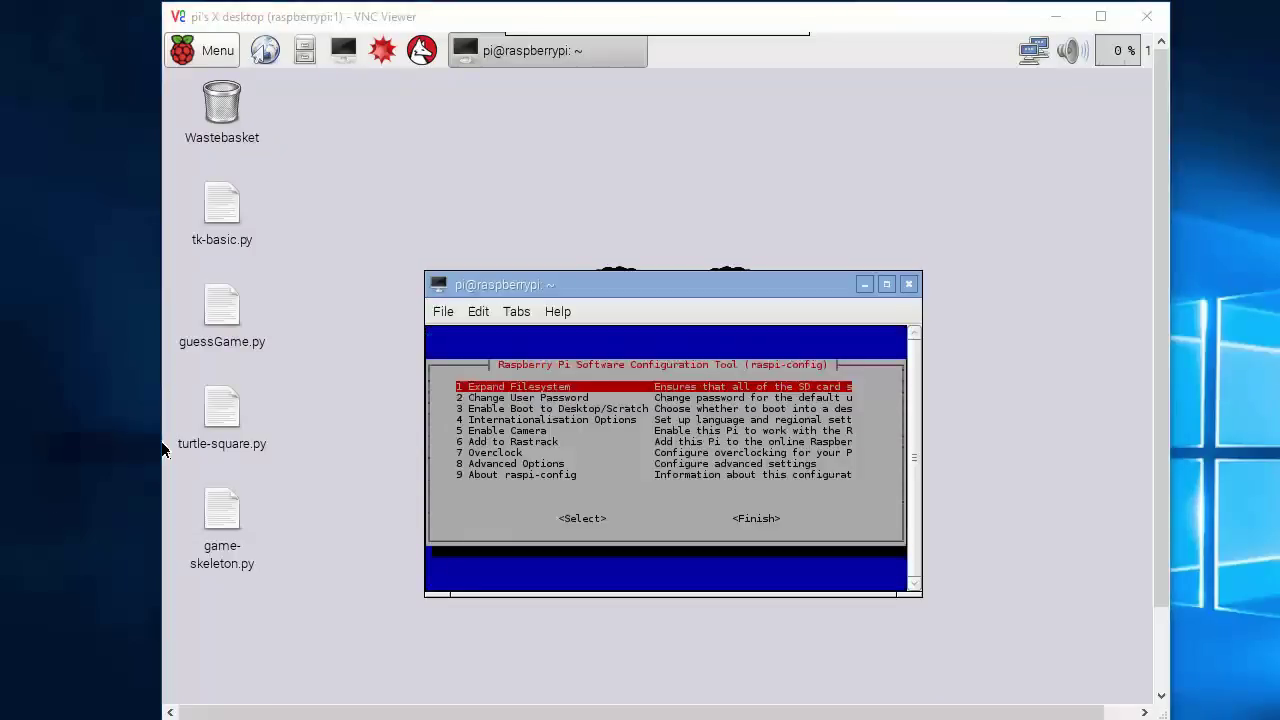
# Set the boot option under Enable Boot to Desktop/Scratch to log in as user 'pi' at the graphical desktop
pyautogui.click(573, 586)
pyautogui.press('Down')
pyautogui.press('Down')
pyautogui.press('Return')
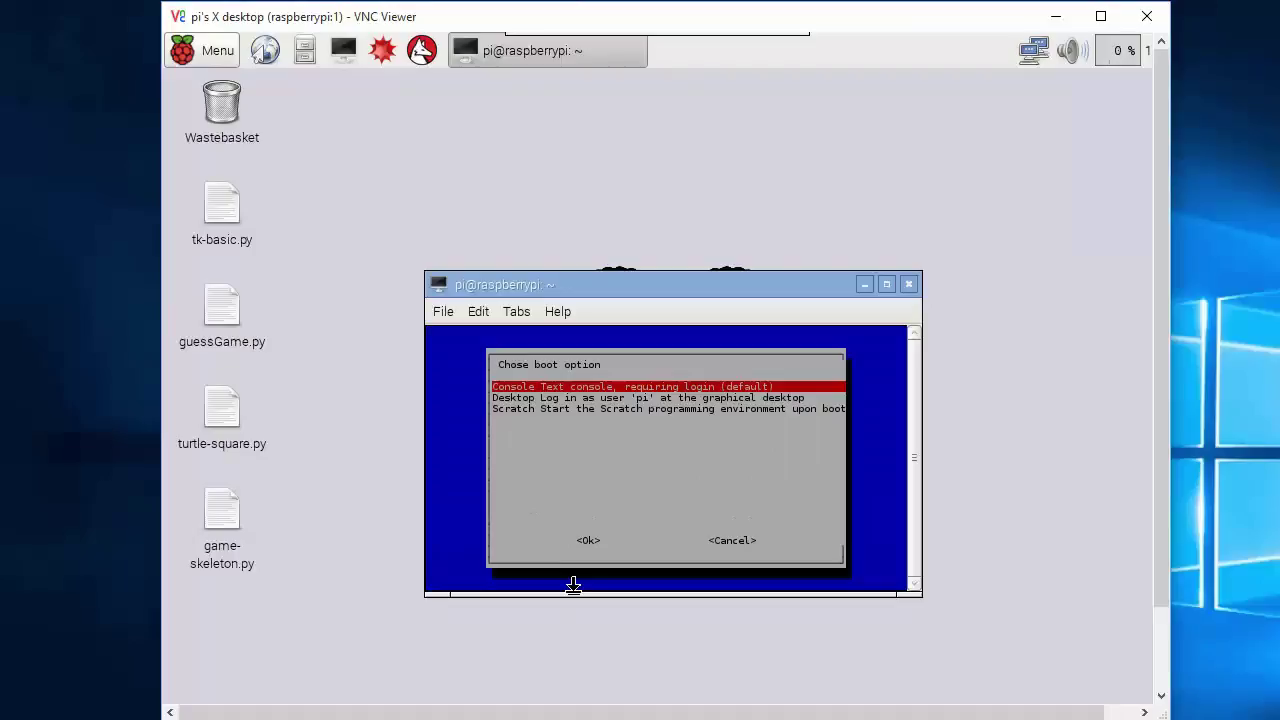
pyautogui.press('Down')
pyautogui.press('Return')
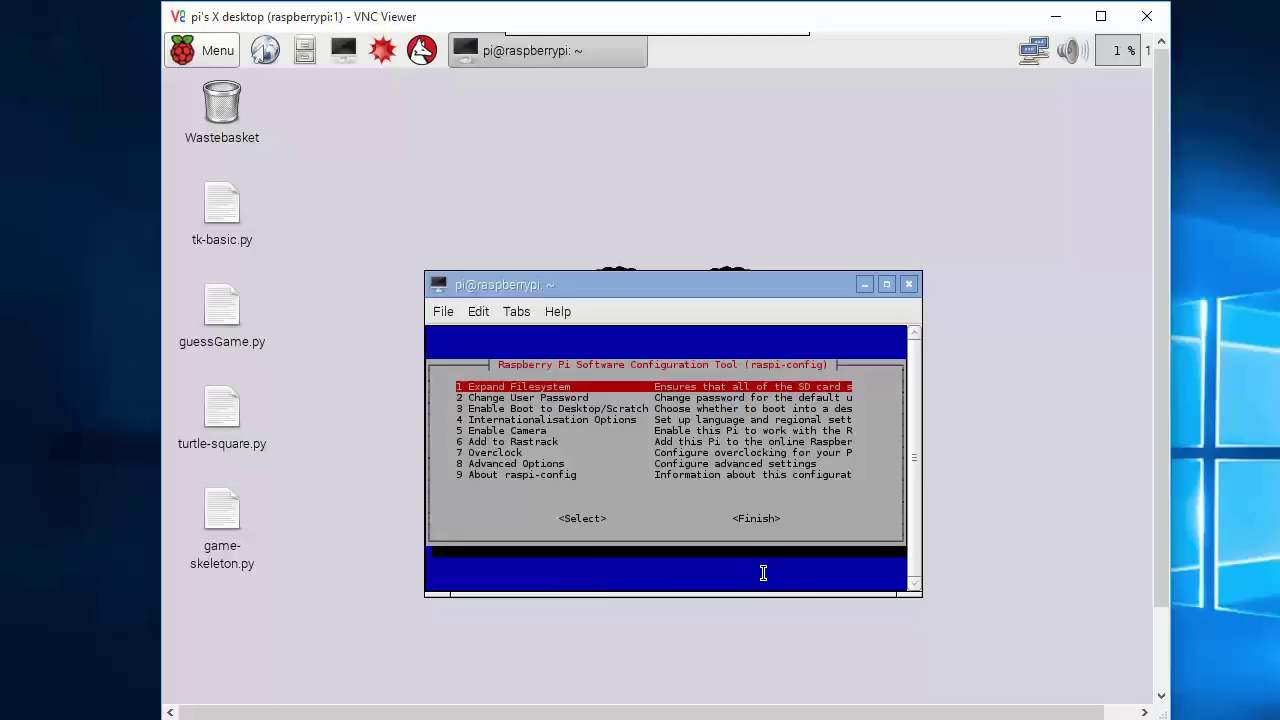
# Finish the raspi-config tool and decline the immediate reboot
pyautogui.press('Down')
pyautogui.press('Down')
pyautogui.press('Down')
pyautogui.press('Down')
pyautogui.press('Down')
pyautogui.press('Down')
pyautogui.press('Down')
pyautogui.press('Down')
pyautogui.press('Tab')
pyautogui.press('Tab')
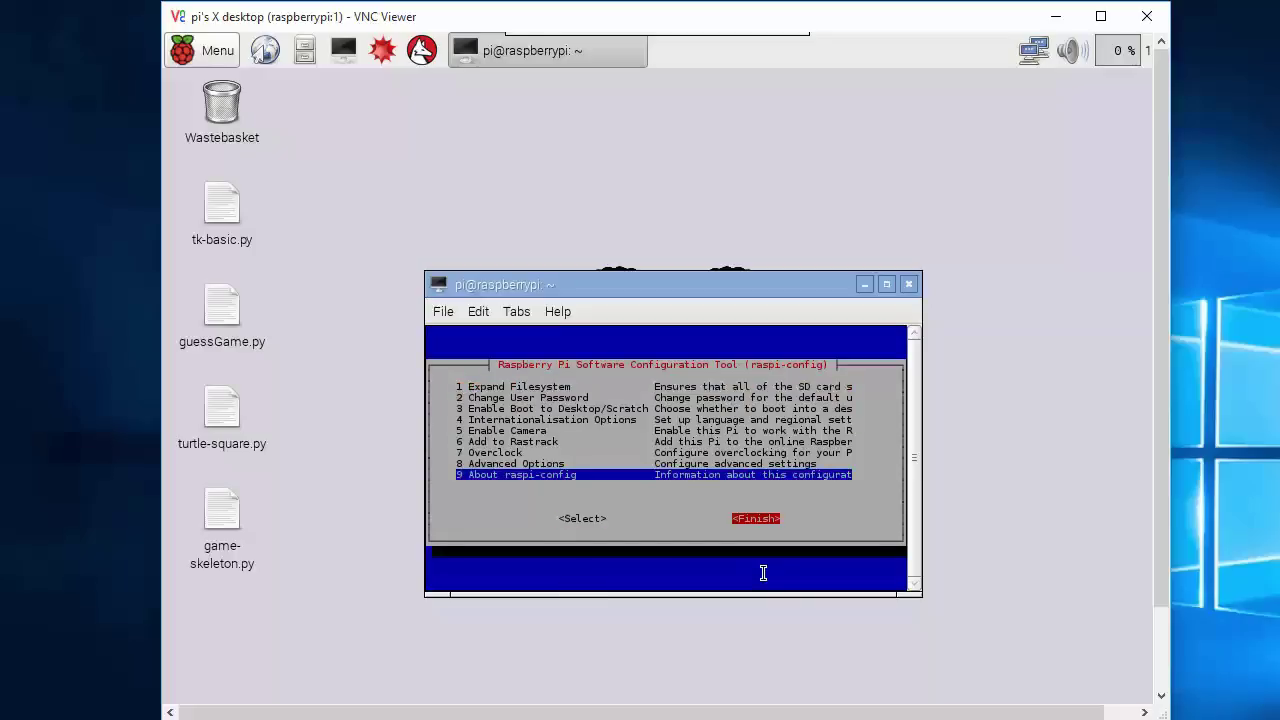
pyautogui.press('Return')
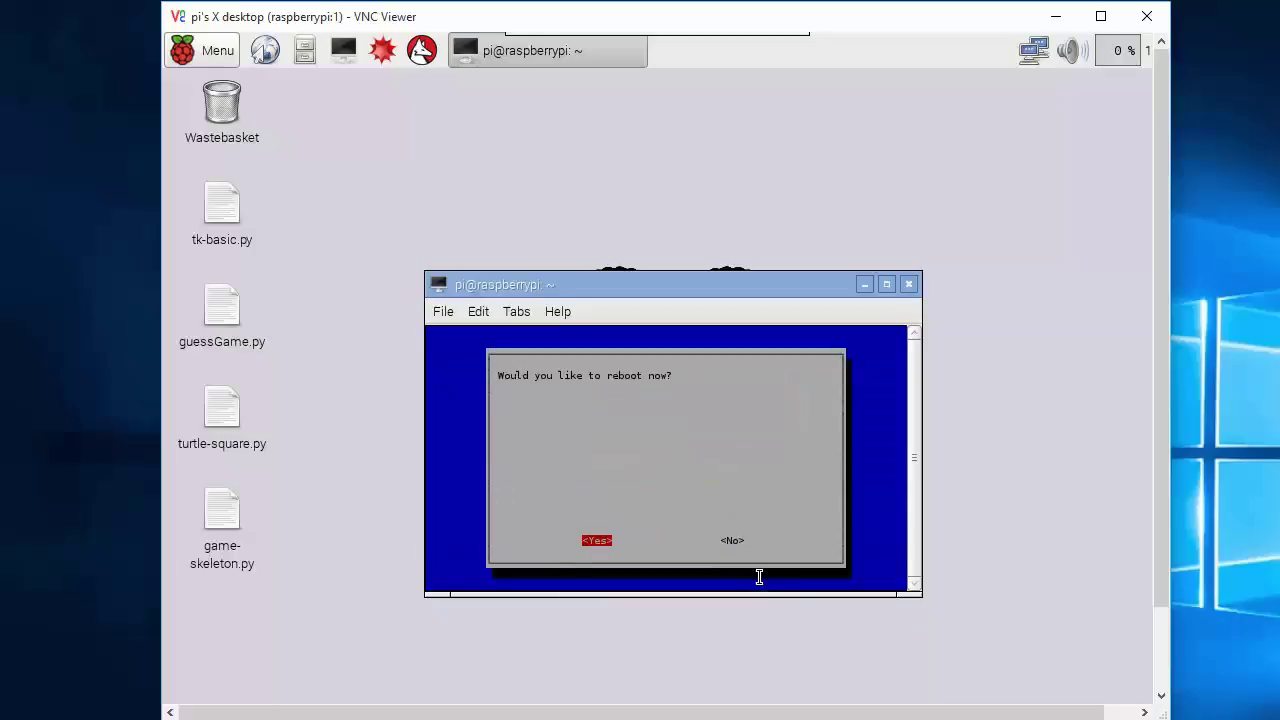
pyautogui.press('Right')
pyautogui.press('Return')
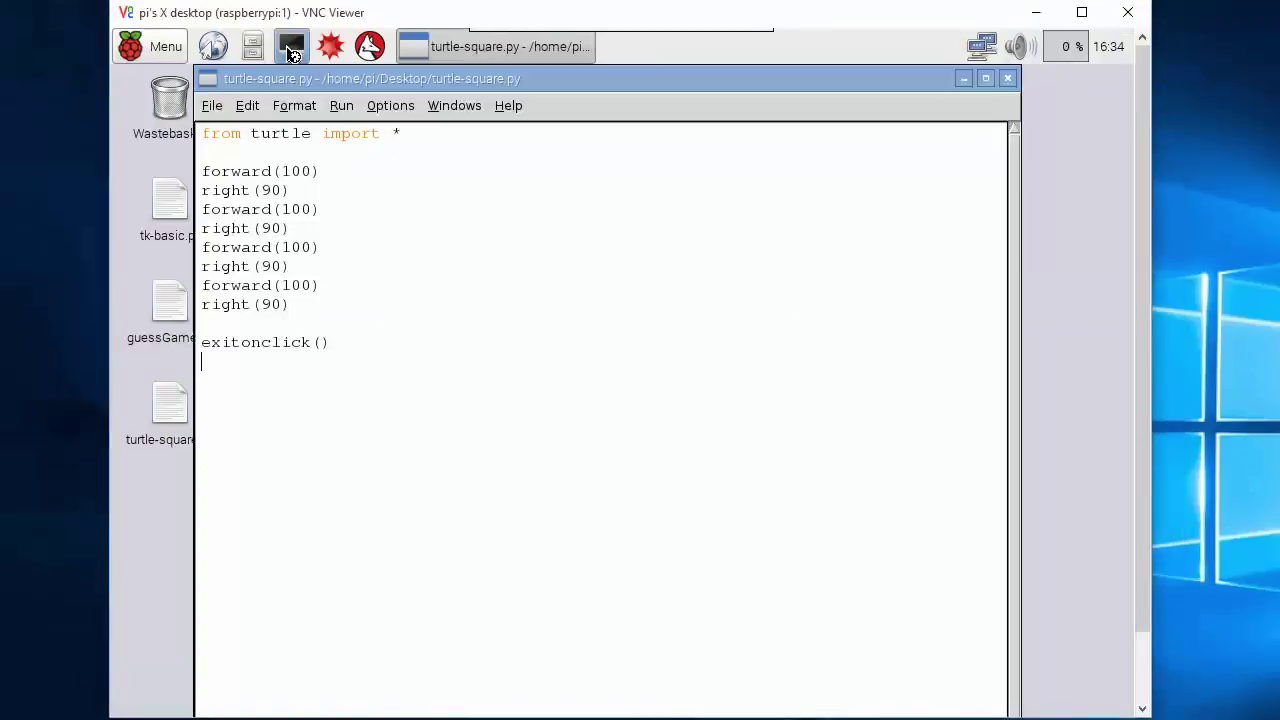
# Run sudo apt-get install python-pygame in a new terminal, and close that terminal
pyautogui.click(290, 46)
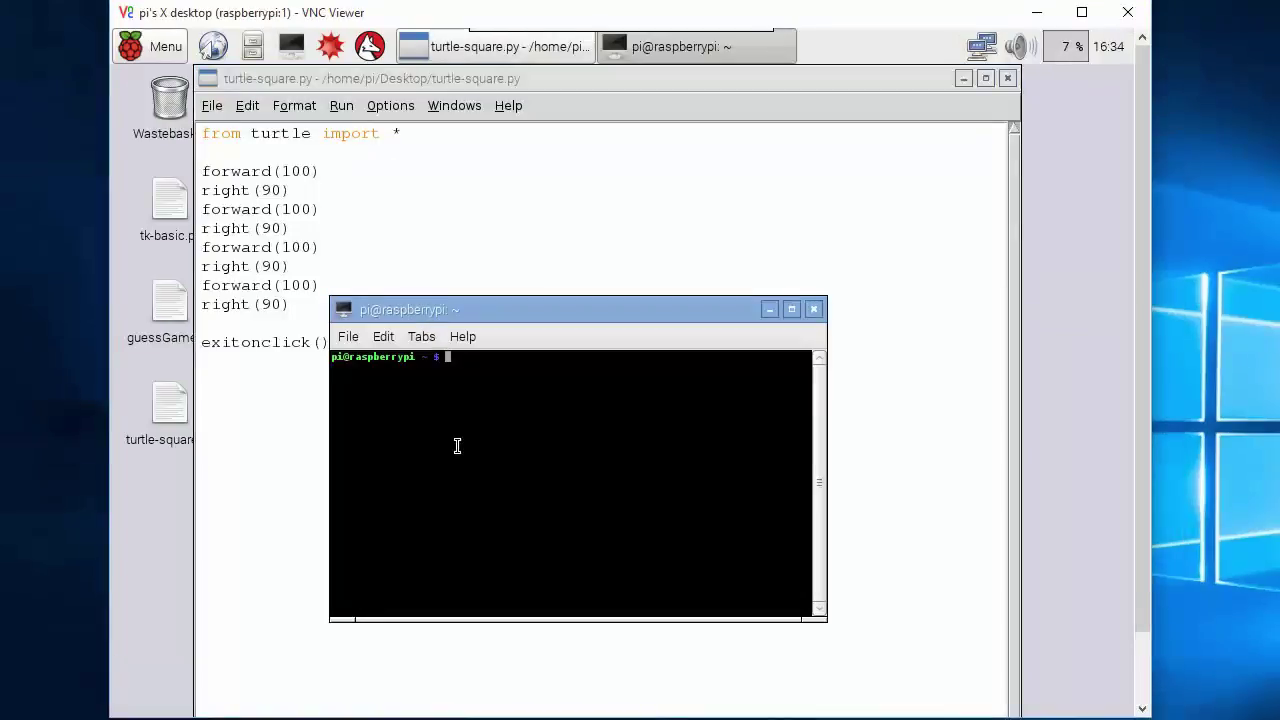
pyautogui.write('sudo apt-get install python-pygame')
pyautogui.press('Return')
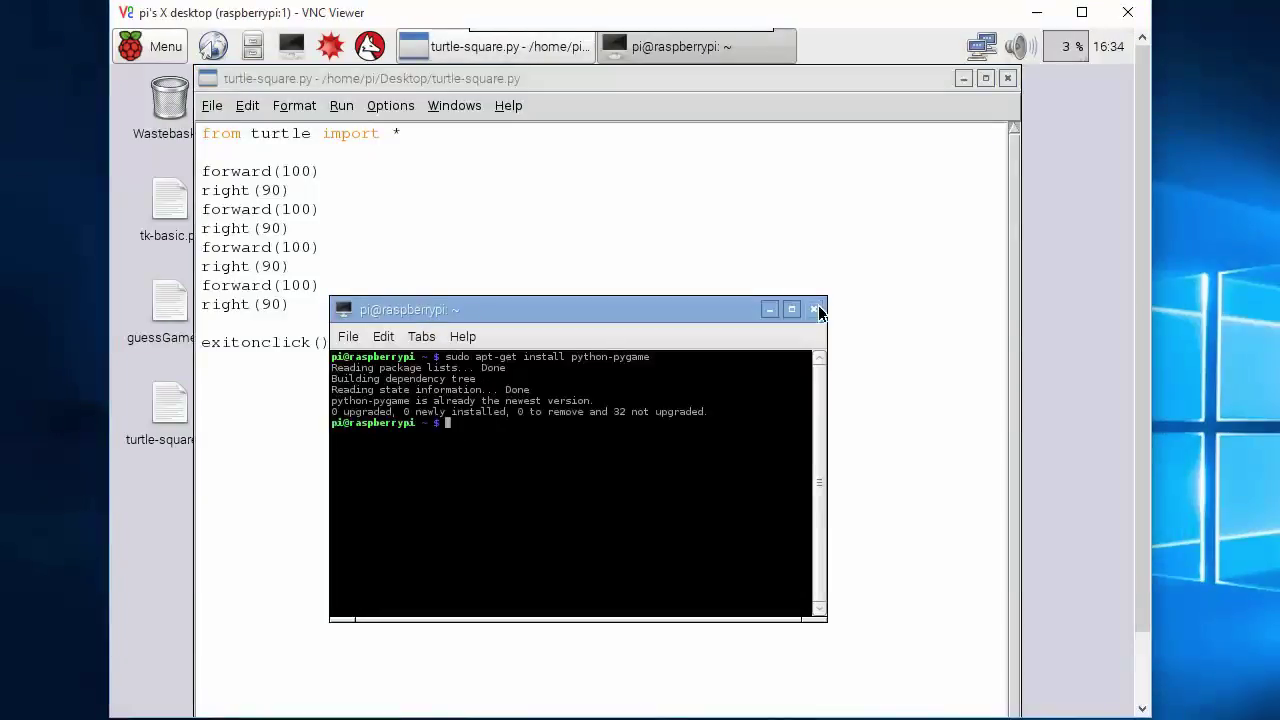
pyautogui.click(813, 309)
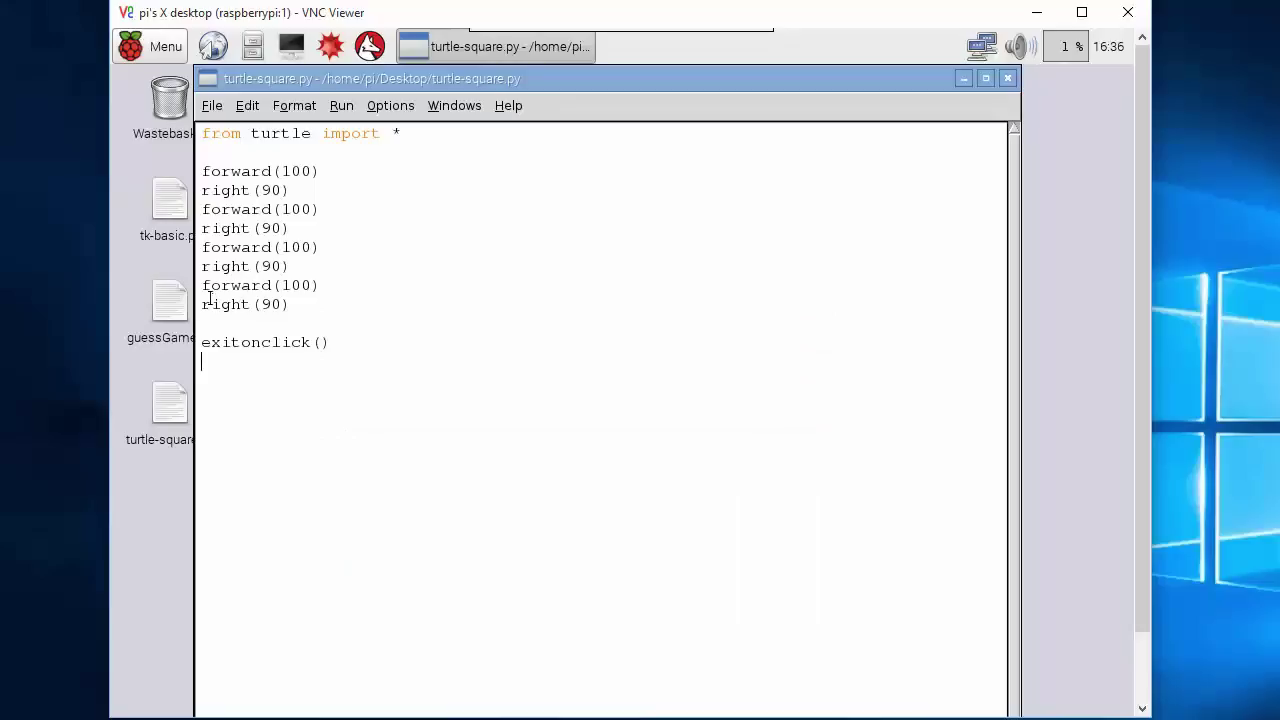
# Create a new Python file and save it as game-skeleton in /home/pi/Desktop
pyautogui.click(212, 105)
pyautogui.click(214, 143)
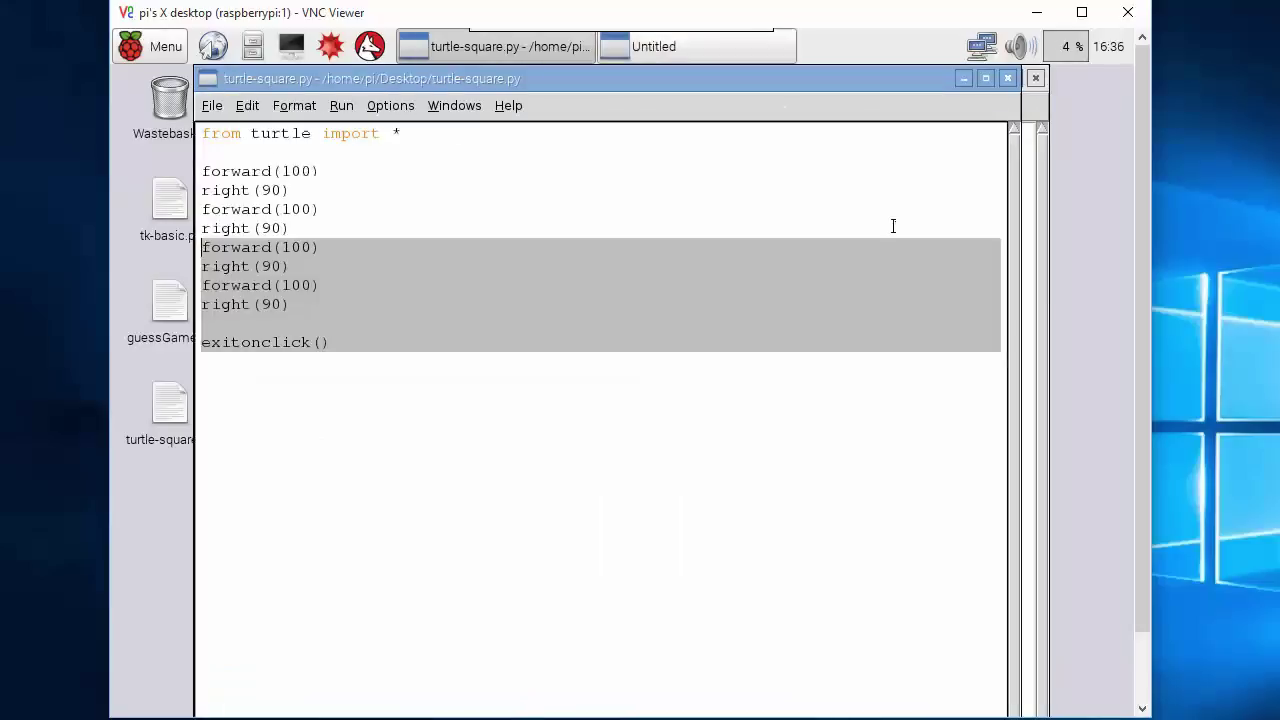
pyautogui.hotkey('ctrl', 's')
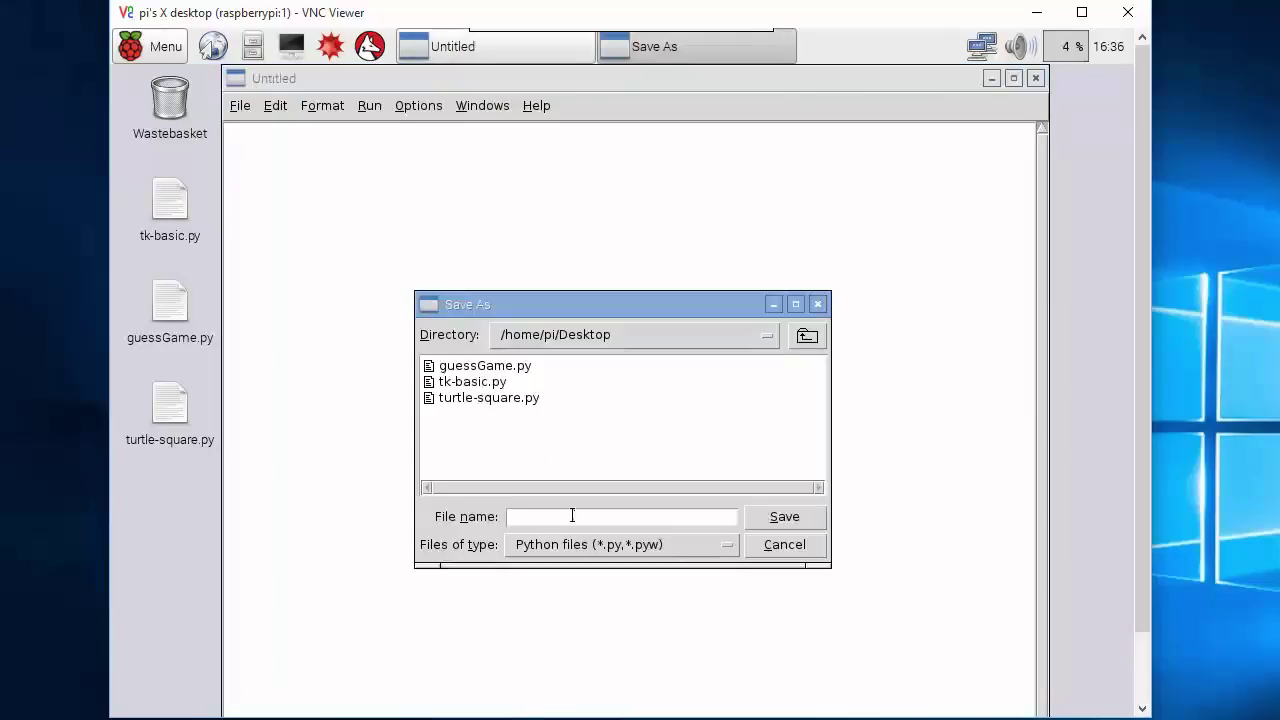
pyautogui.write('game-skeleton')
pyautogui.press('Return')
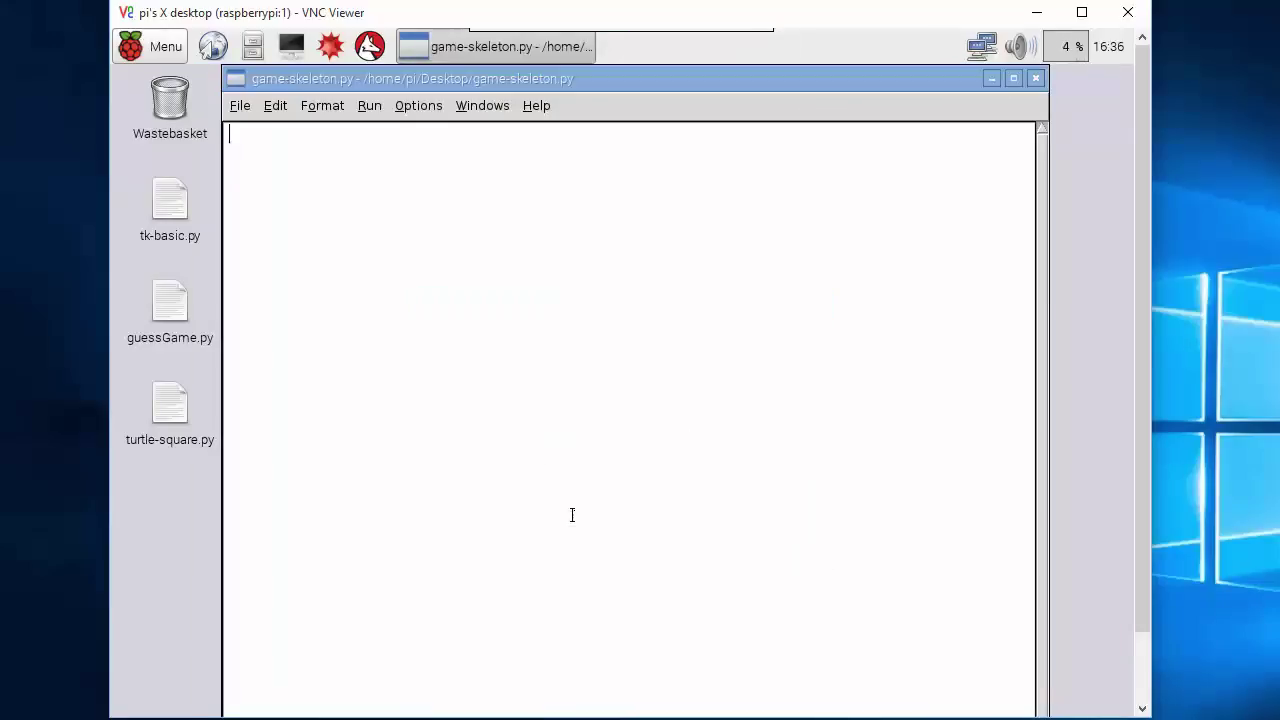
# Write the comment #PyGame Skeleton and the line import pygame, sys, random, and begin the check_events function definition
pyautogui.write('#PyGame Skeleton')
pyautogui.press('Return')
pyautogui.press('Return')
pyautogui.write('impor')
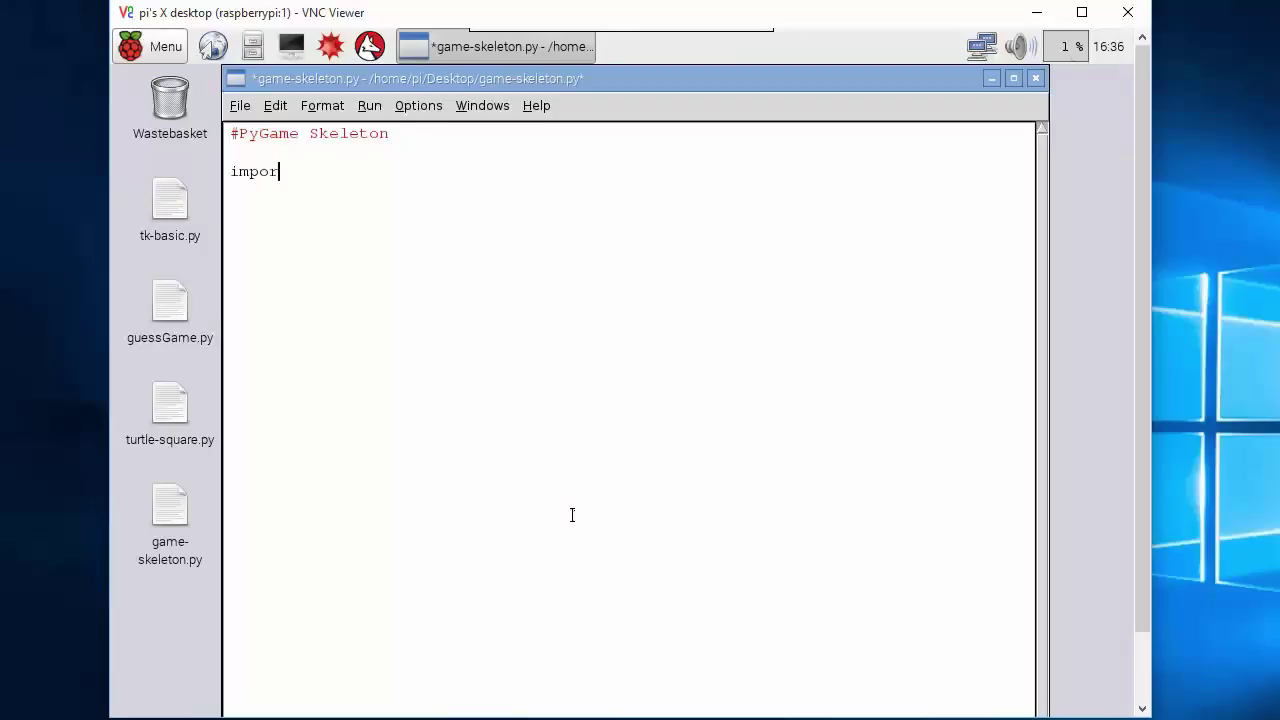
pyautogui.write('t pygame, sys, random  def check_ev')
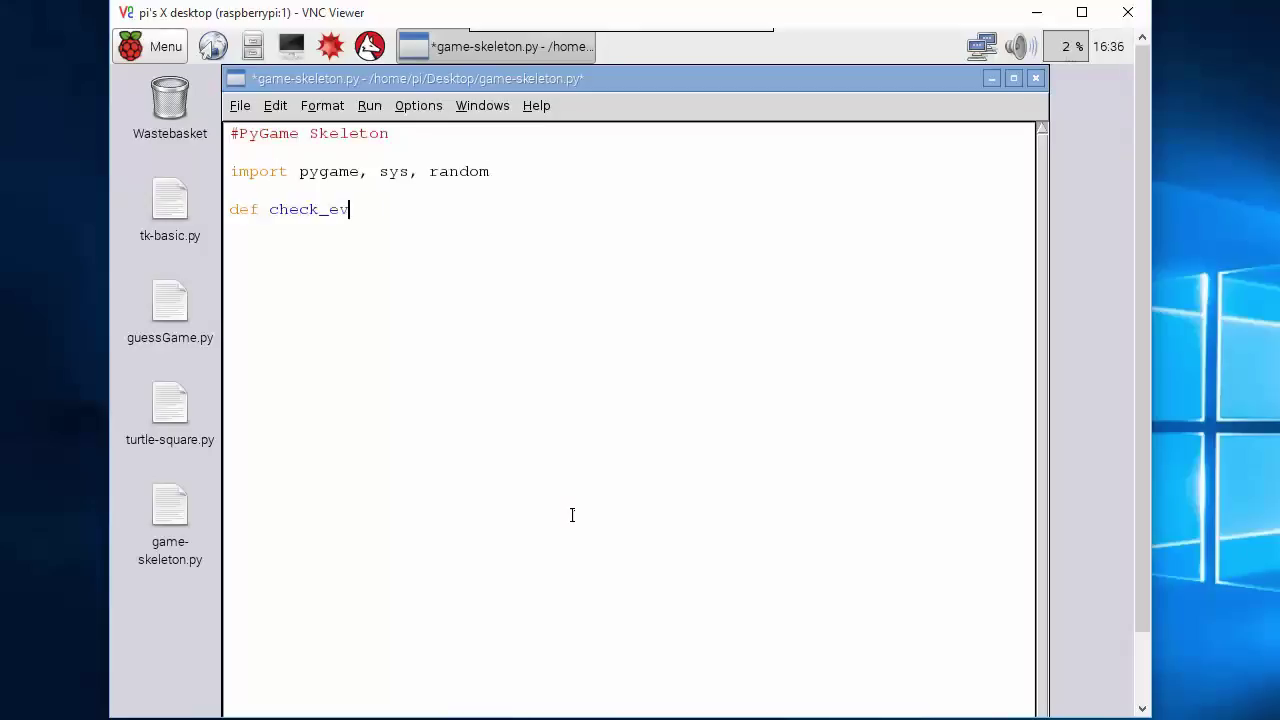
# Complete the check_events(pos) header and add the comment #loop through all events, a for loop over pygame.event.get() and the check if event.type == pygame.QUIT:
pyautogui.write('ents(pos):     #loop through all even')
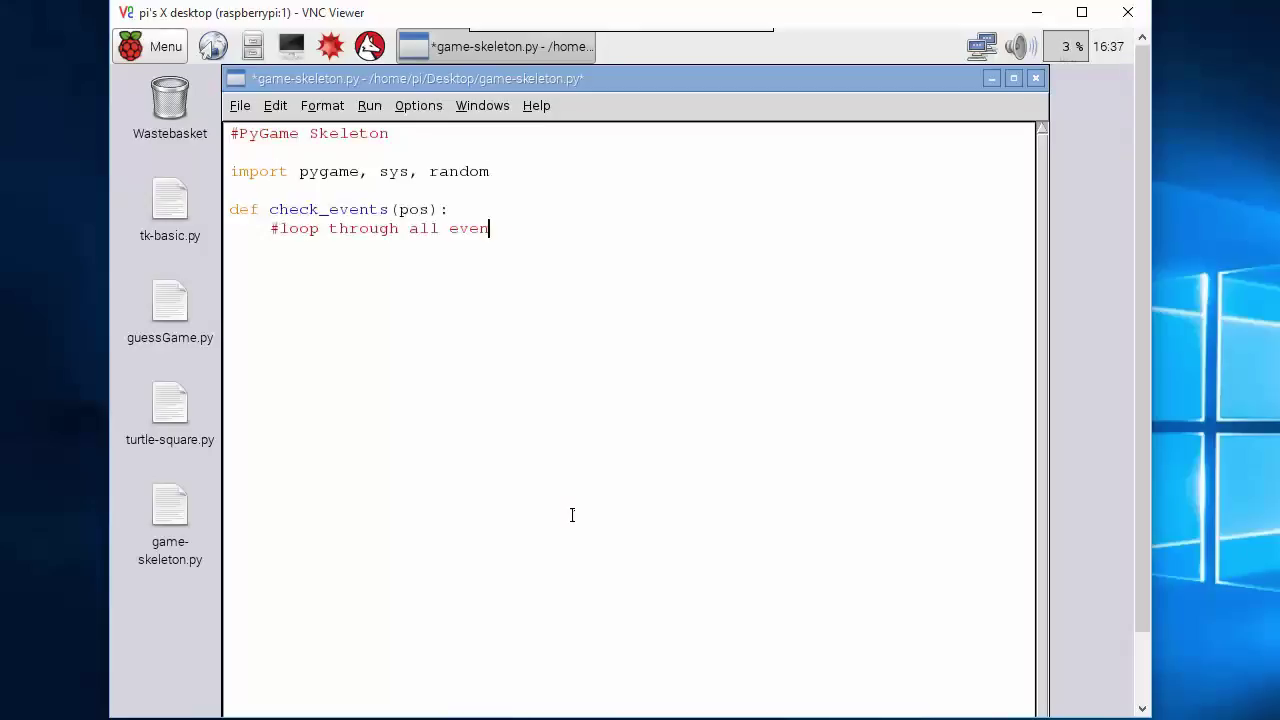
pyautogui.write('ts     for event in pygame.event.g')
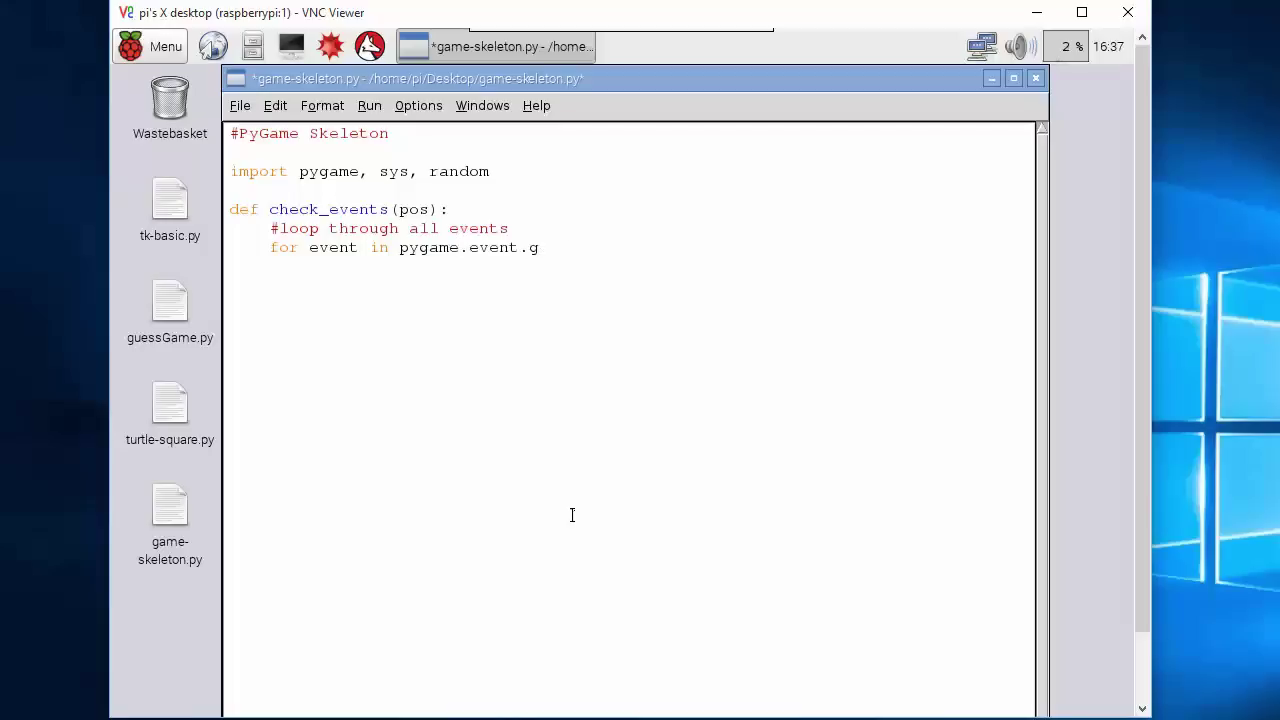
pyautogui.write('et():')
pyautogui.press('Return')
pyautogui.write('if event')
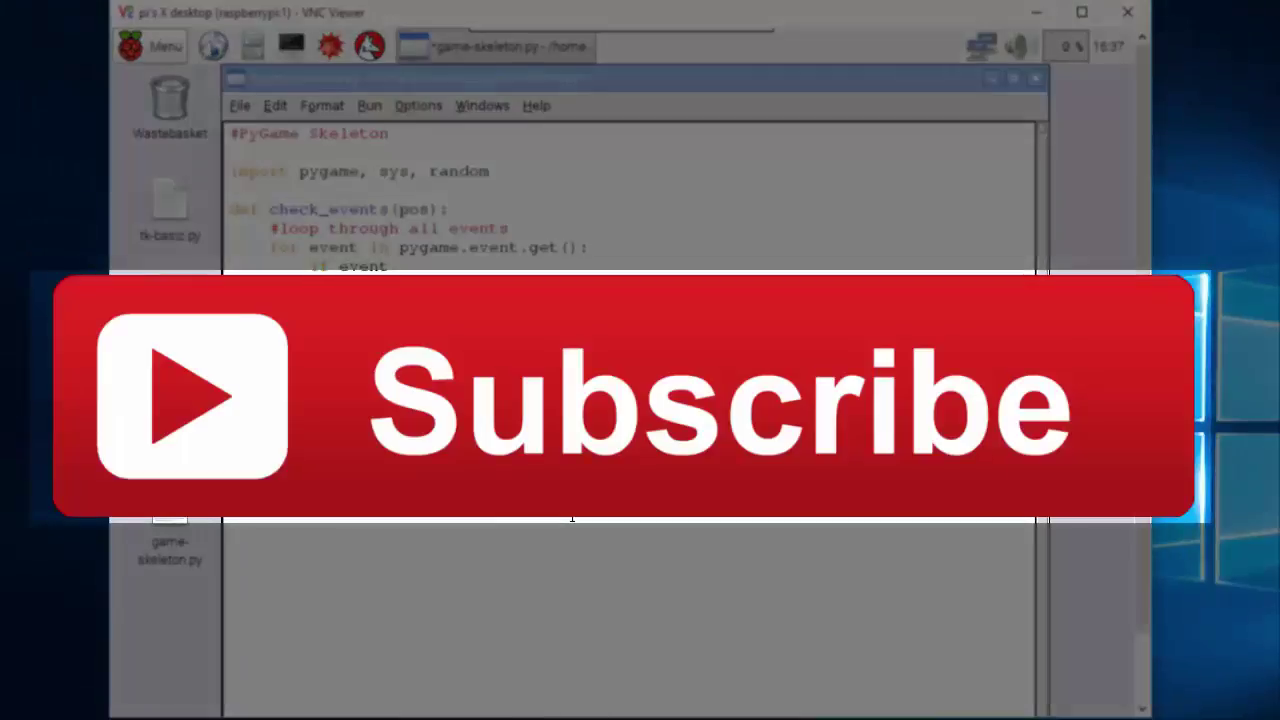
pyautogui.write('.type == p')
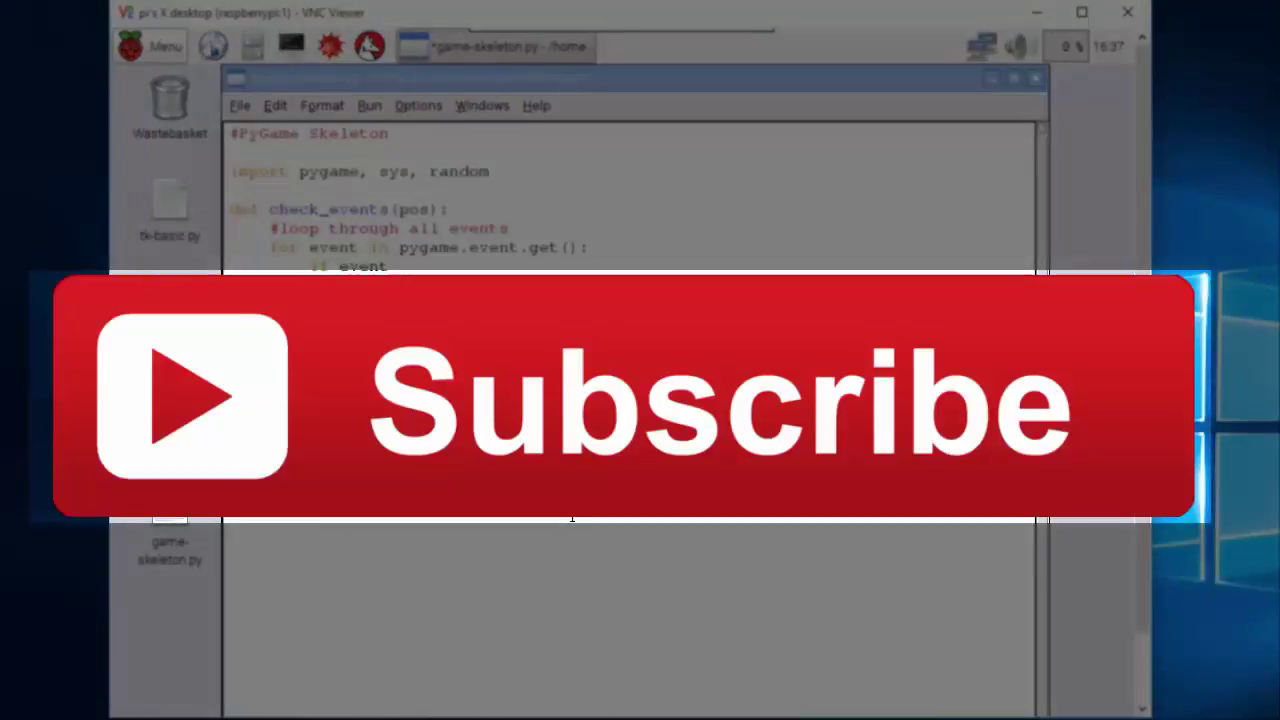
pyautogui.write('ygame.QUIT:')
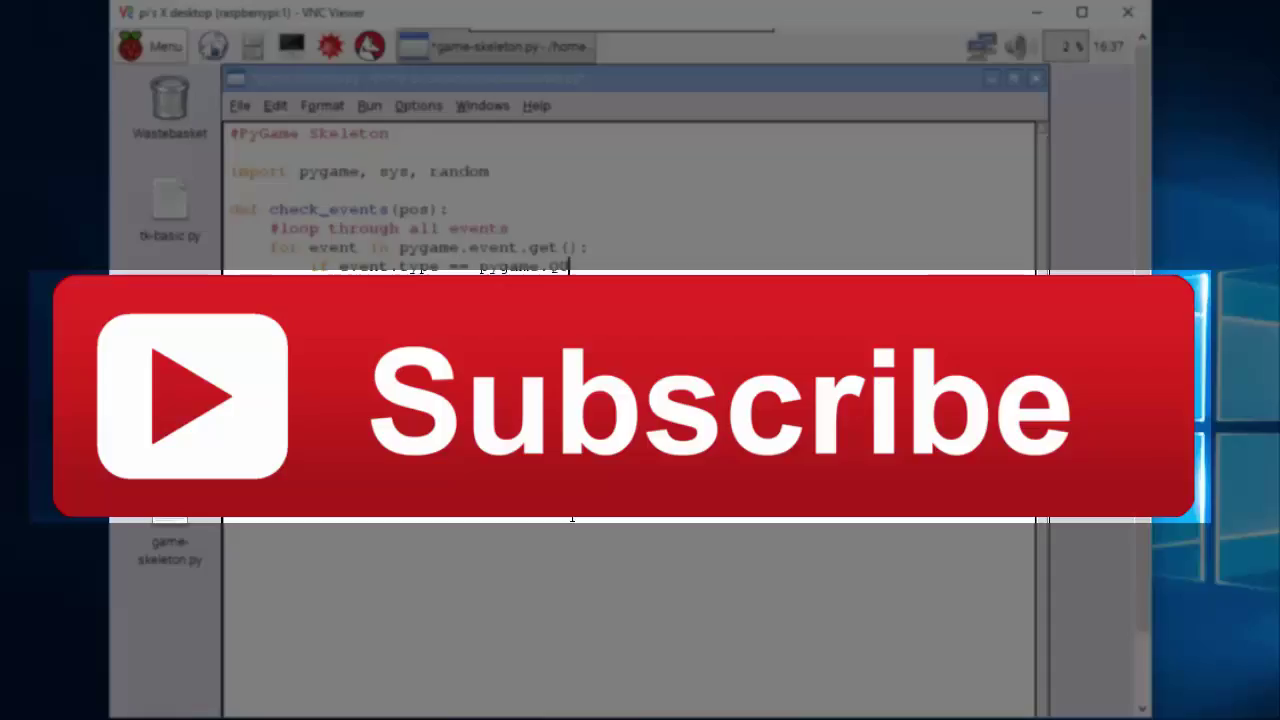